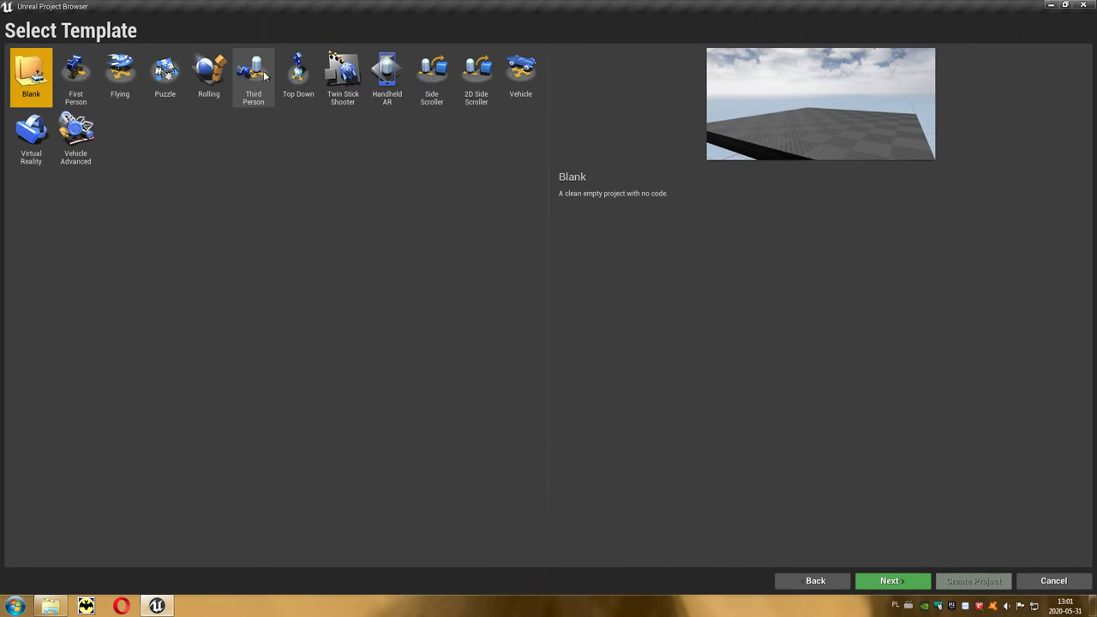
- Create a new project from the Third Person template, opening ThirdPersonExampleMap
{"action": "left_click", "coordinate": [265, 76]}
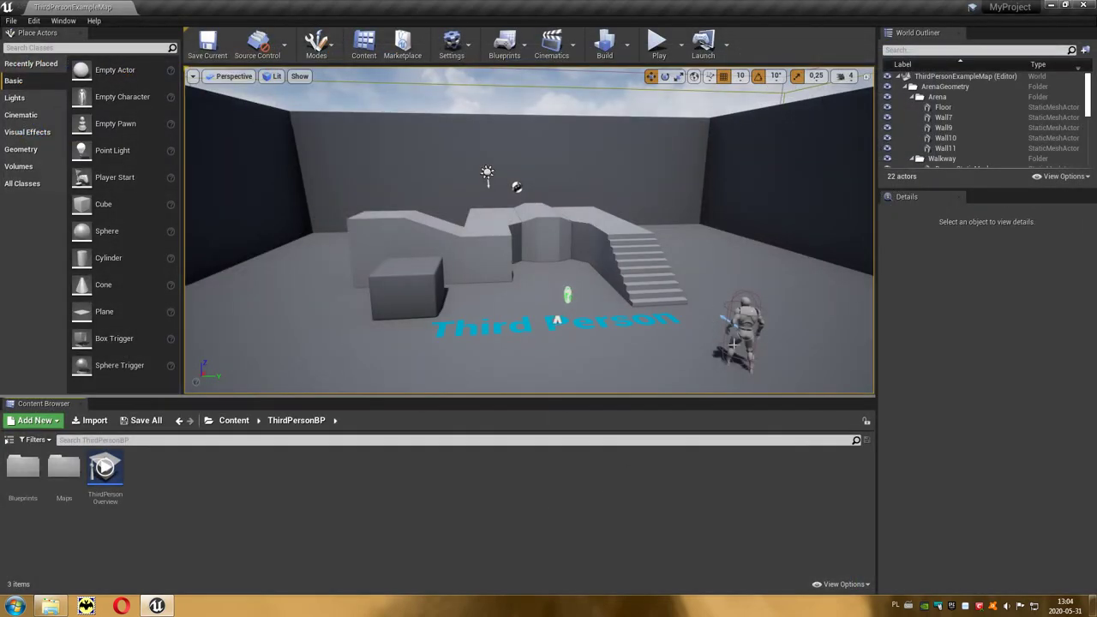
- Focus on the ThirdPersonCharacter and open its SK_Mannequin skeletal mesh from the Content Browser
{"action": "left_click", "coordinate": [751, 322]}
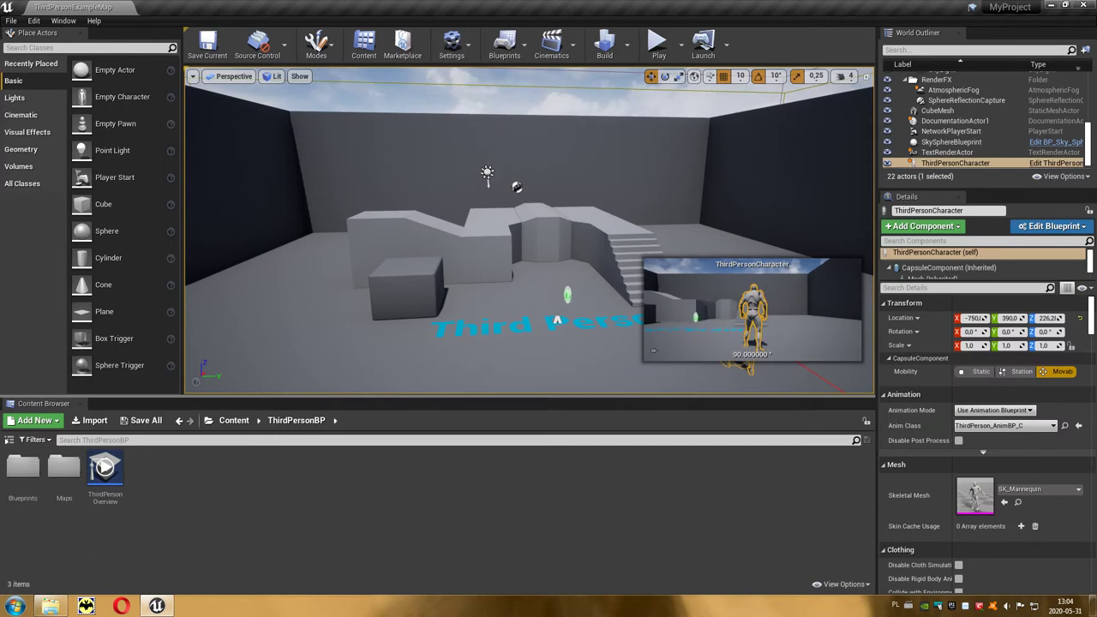
{"action": "key", "text": "f"}
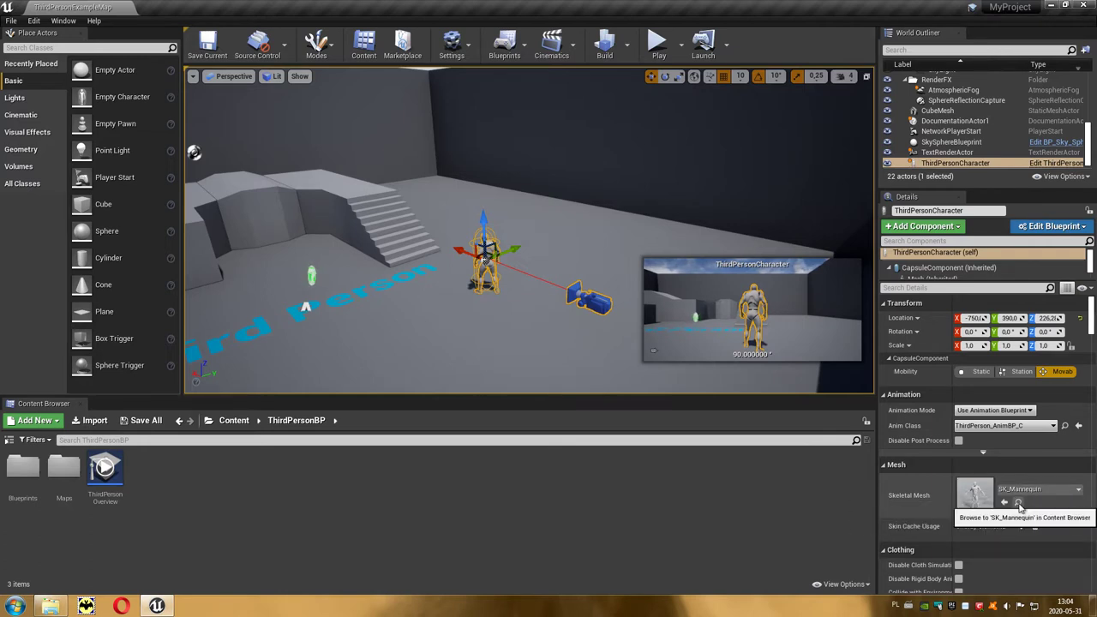
{"action": "left_click", "coordinate": [1018, 504]}
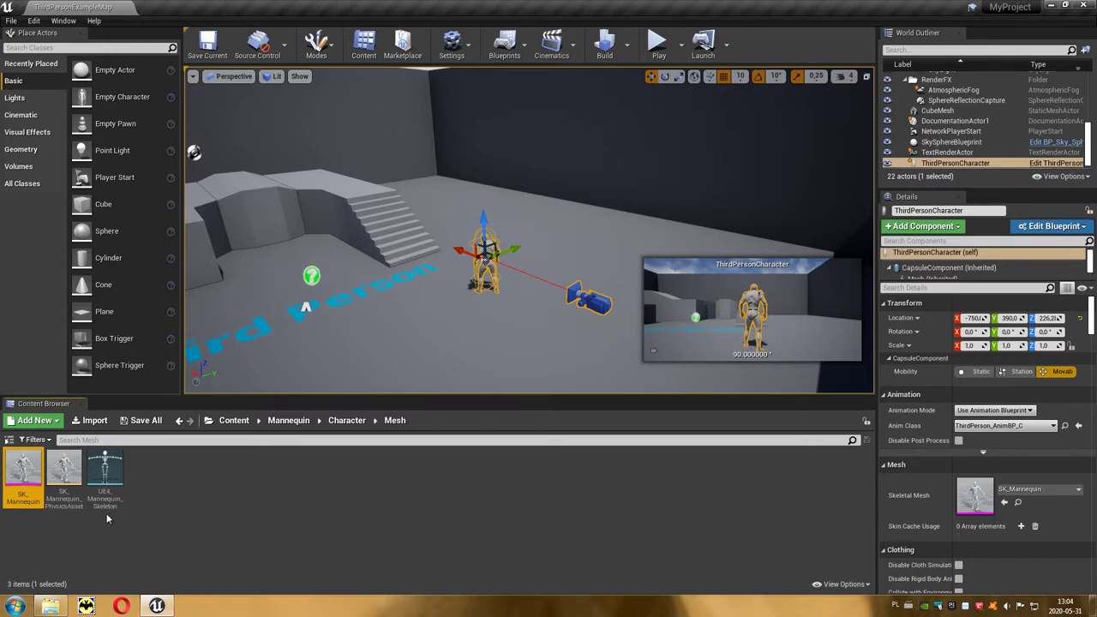
{"action": "mouse_move", "coordinate": [26, 463]}
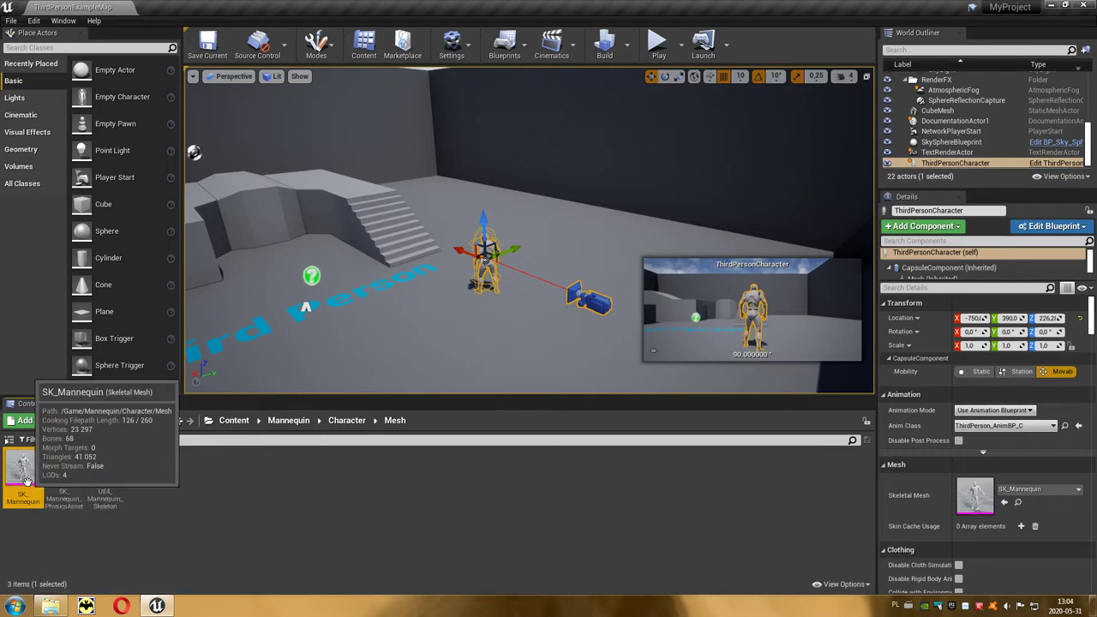
{"action": "double_click", "coordinate": [35, 480]}
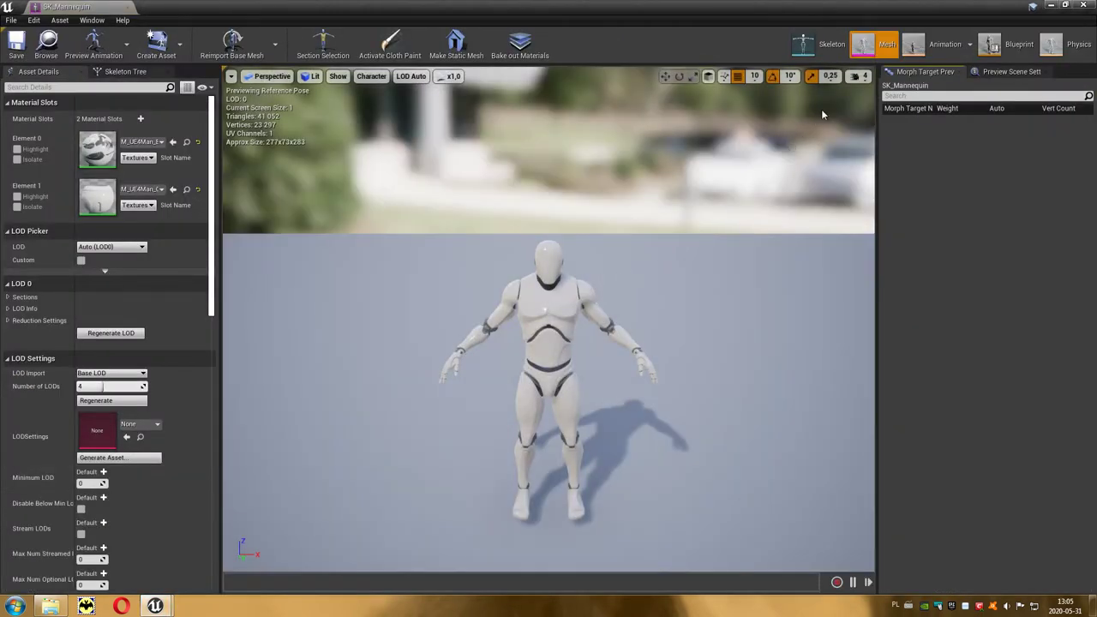
- Inspect the pinky_03_l bone, scrub the idle-run blend space preview, then go back to Mesh mode
{"action": "left_click", "coordinate": [834, 47]}
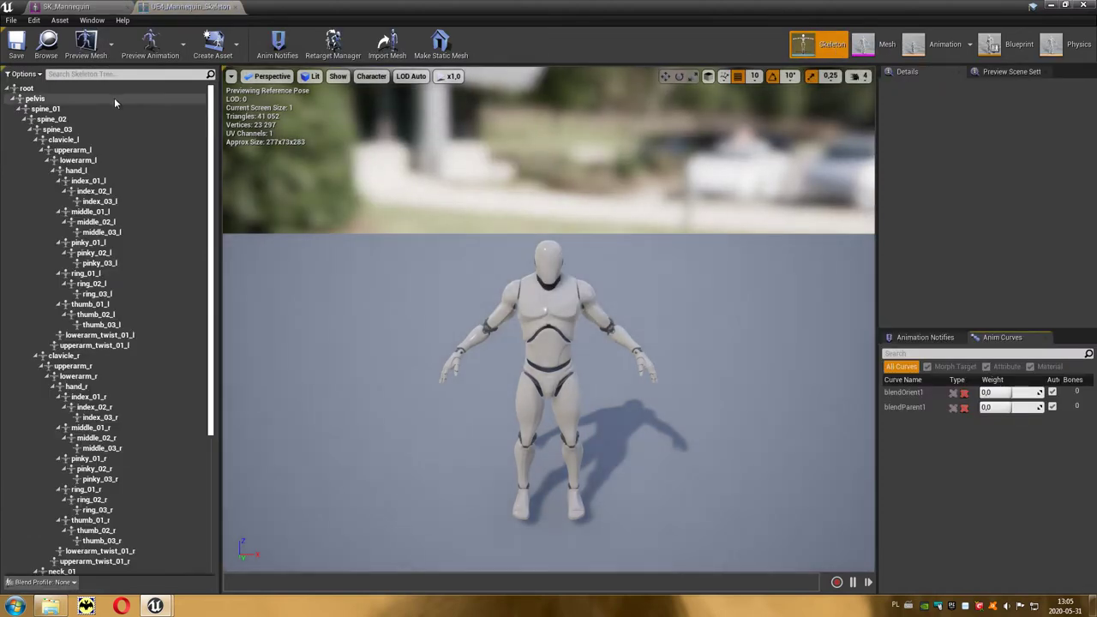
{"action": "left_click", "coordinate": [105, 265]}
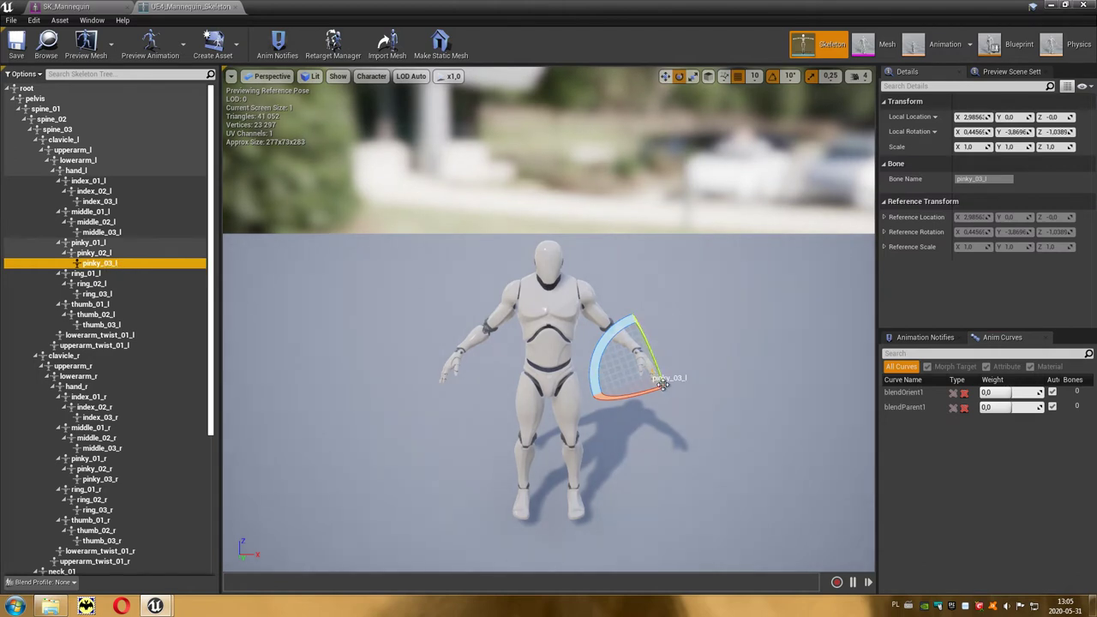
{"action": "left_click", "coordinate": [936, 53]}
{"action": "left_click", "coordinate": [936, 53]}
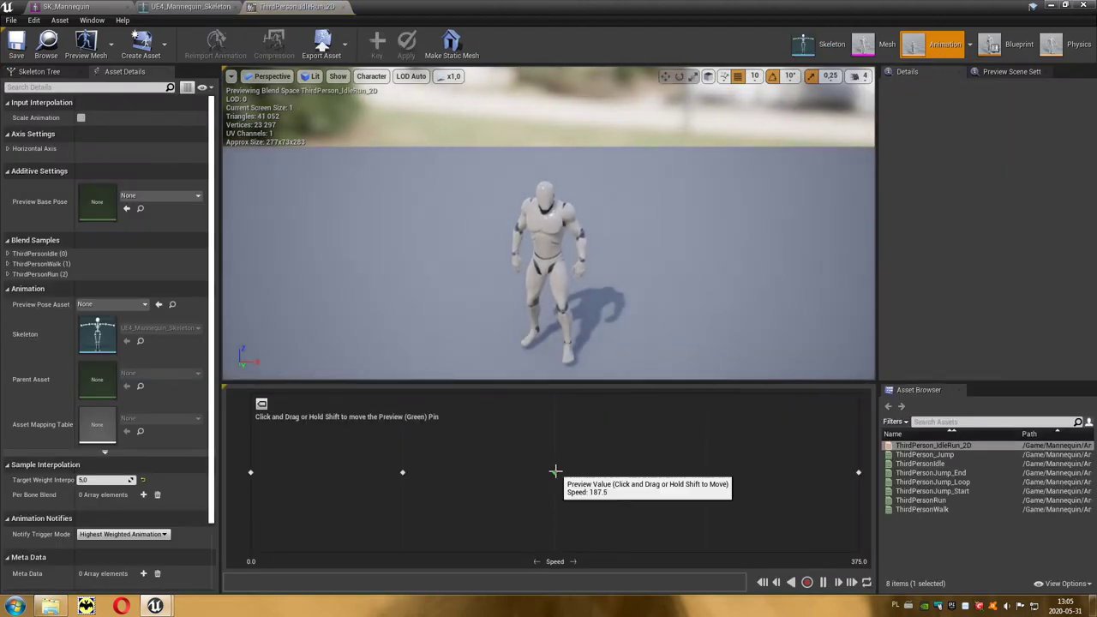
{"action": "mouse_move", "coordinate": [555, 465]}
{"action": "left_mouse_down"}
{"action": "mouse_move", "coordinate": [296, 485]}
{"action": "mouse_move", "coordinate": [856, 470]}
{"action": "mouse_move", "coordinate": [634, 467]}
{"action": "left_mouse_up"}
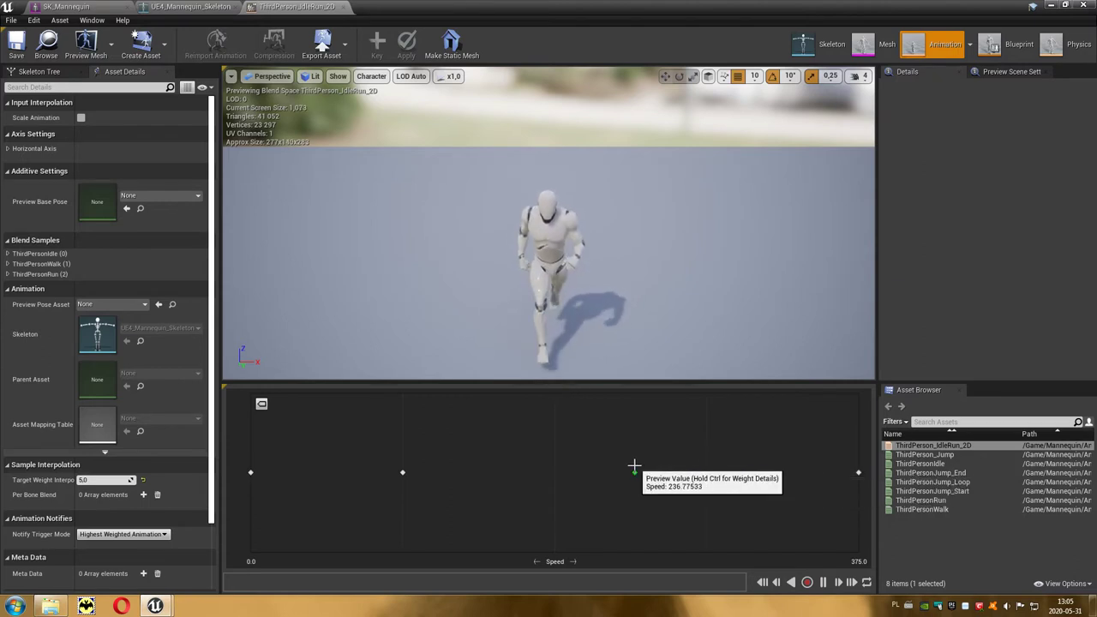
{"action": "left_click", "coordinate": [883, 55]}
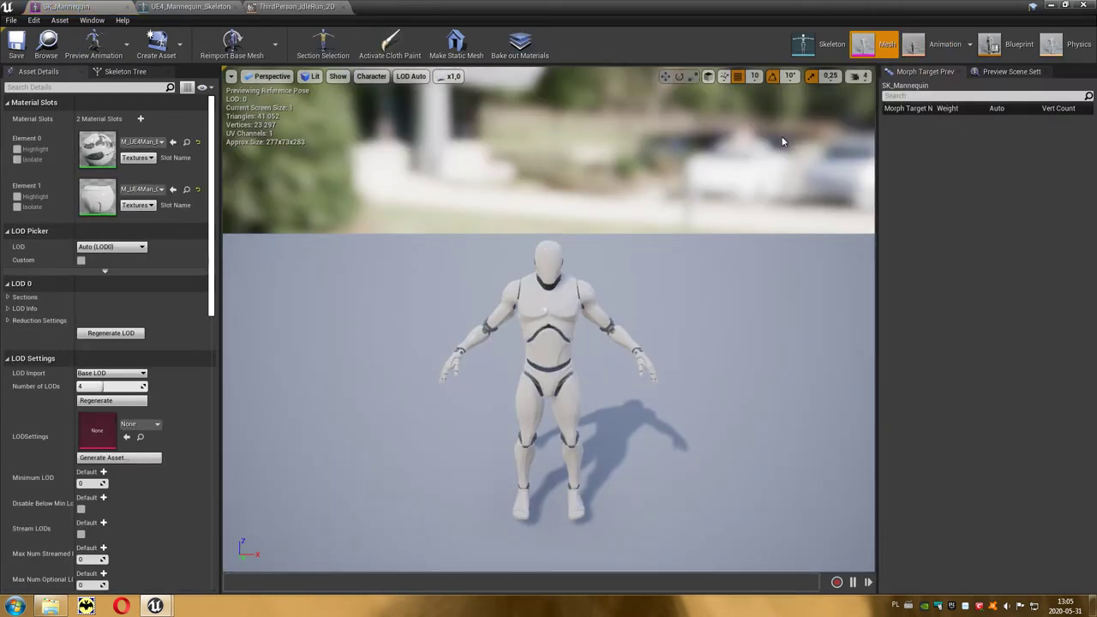
{"action": "left_click_drag", "start_coordinate": [520, 360], "coordinate": [600, 356]}
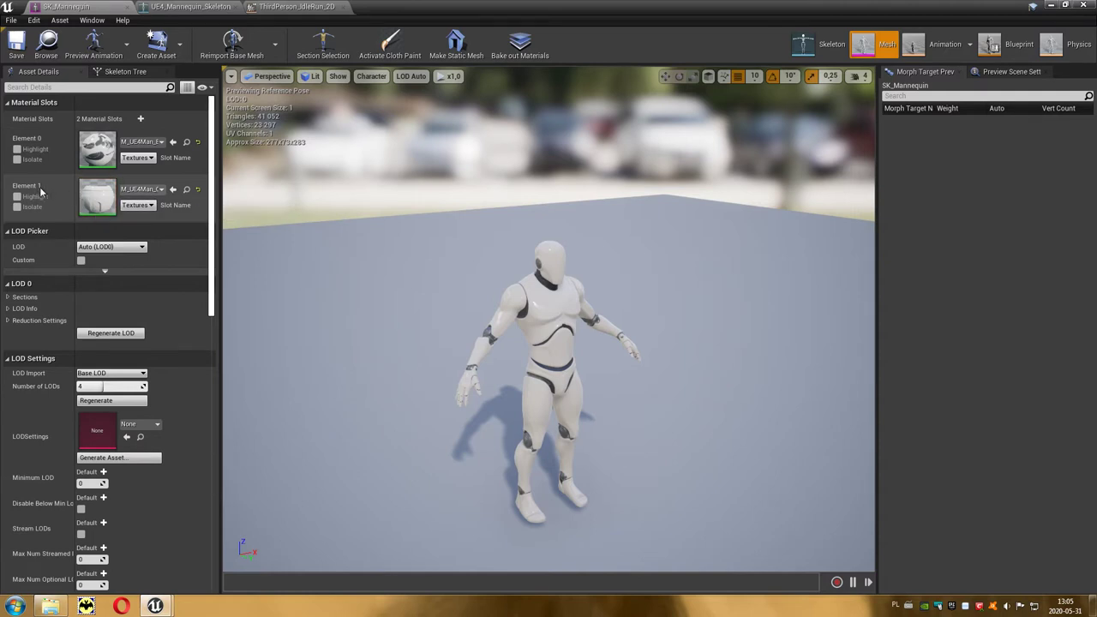
{"action": "left_click", "coordinate": [18, 150]}
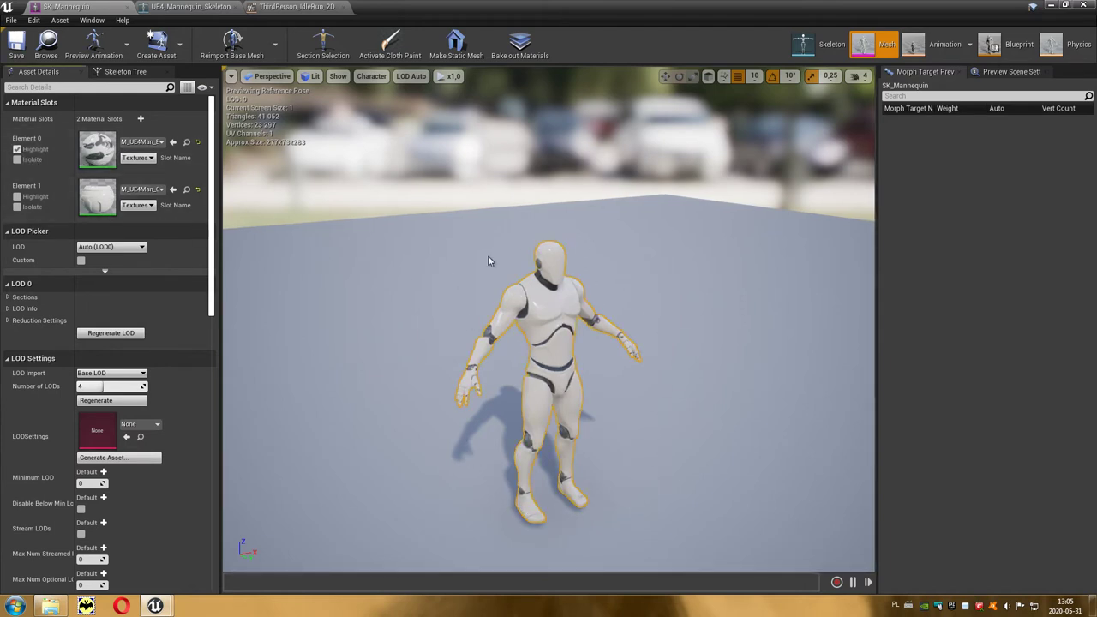
{"action": "left_click", "coordinate": [17, 149]}
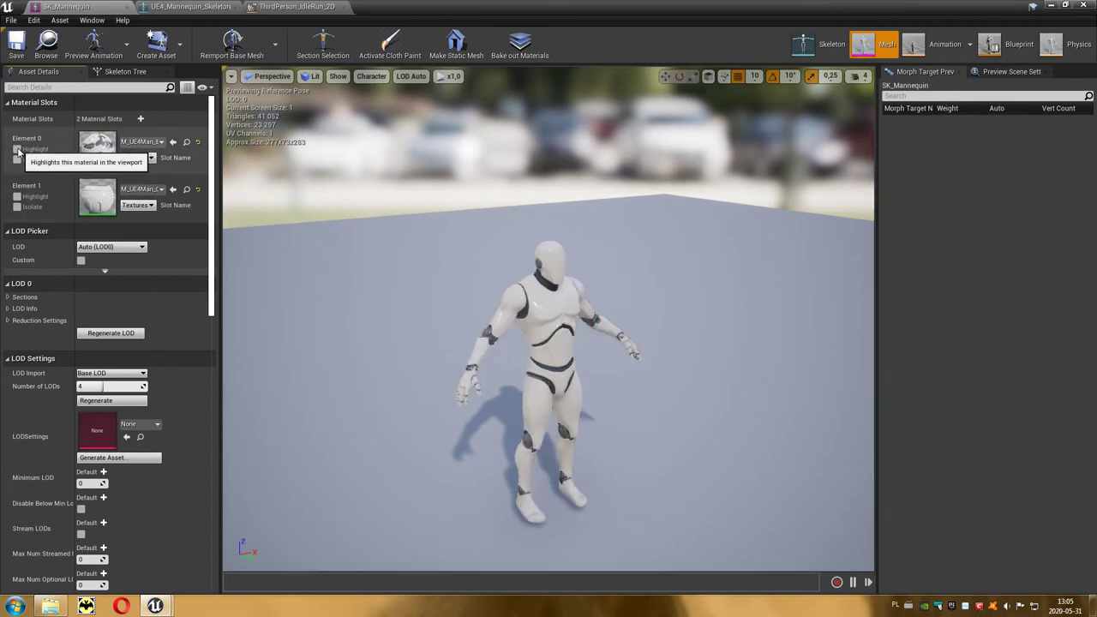
{"action": "left_click", "coordinate": [17, 197]}
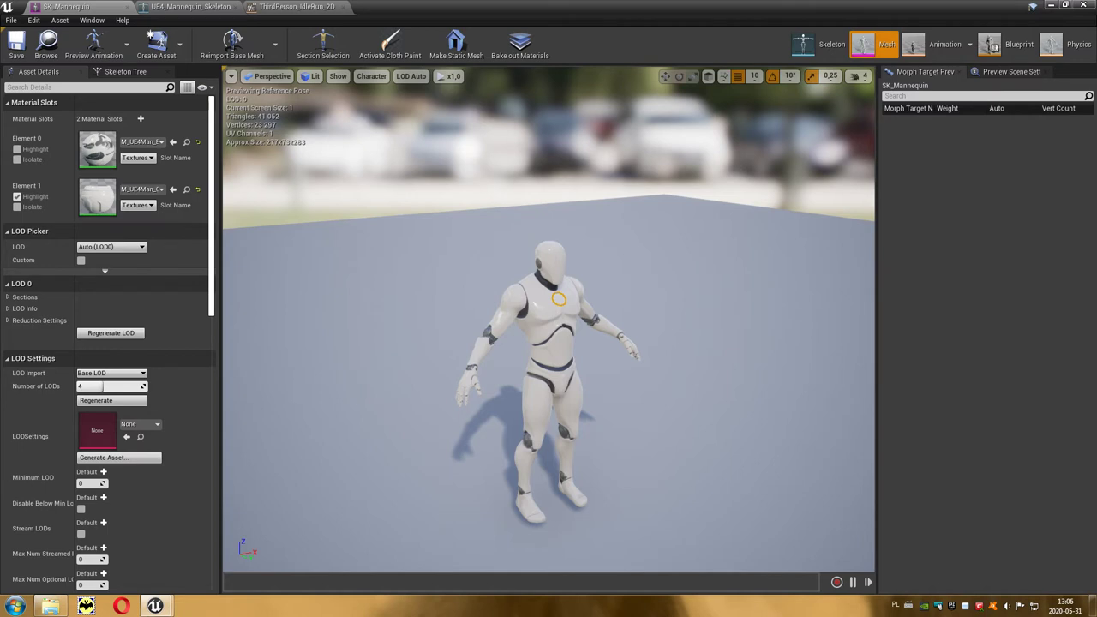
{"action": "left_click_drag", "start_coordinate": [548, 386], "coordinate": [514, 385]}
{"action": "scroll", "coordinate": [549, 319], "scroll_direction": "up", "scroll_amount": 5}
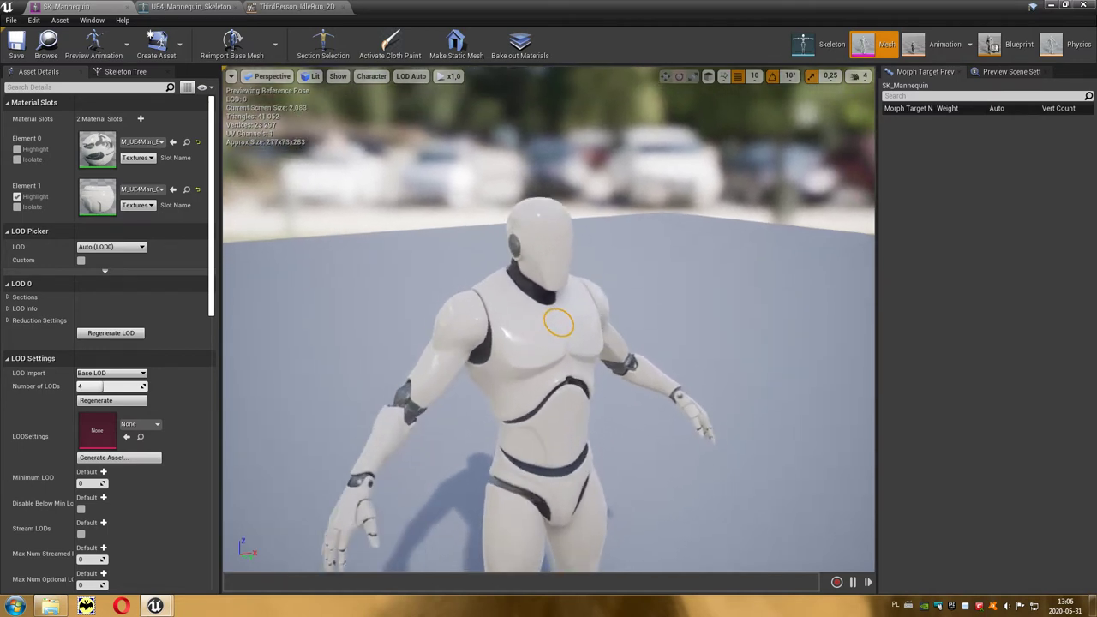
{"action": "scroll", "coordinate": [562, 316], "scroll_direction": "up", "scroll_amount": 3}
{"action": "scroll", "coordinate": [562, 316], "scroll_direction": "up", "scroll_amount": 3}
{"action": "scroll", "coordinate": [562, 317], "scroll_direction": "up", "scroll_amount": 3}
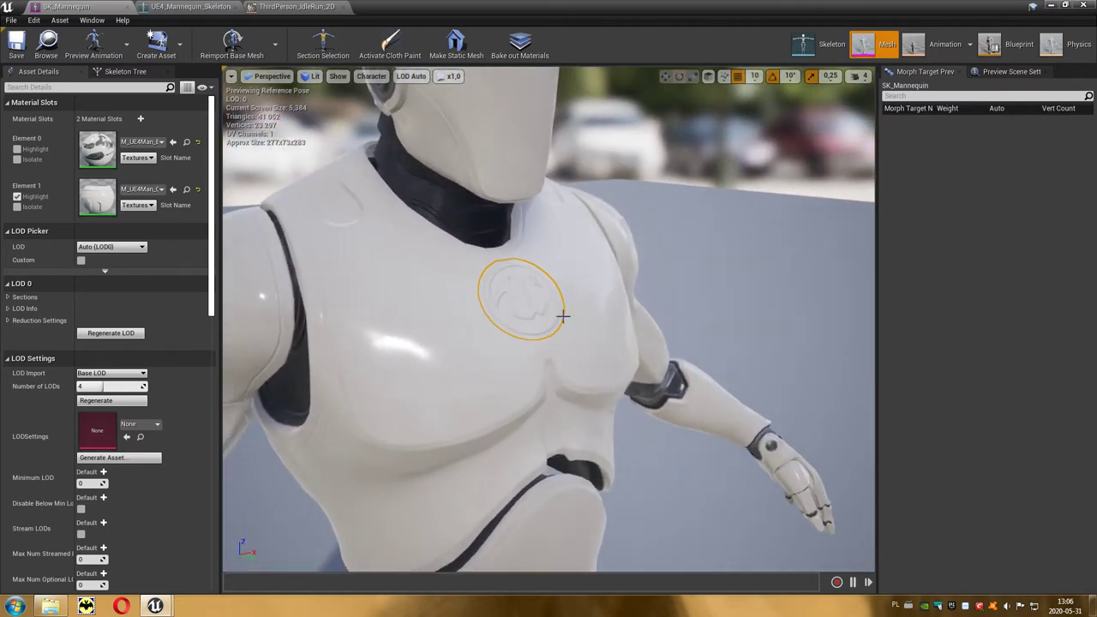
{"action": "left_click", "coordinate": [17, 196]}
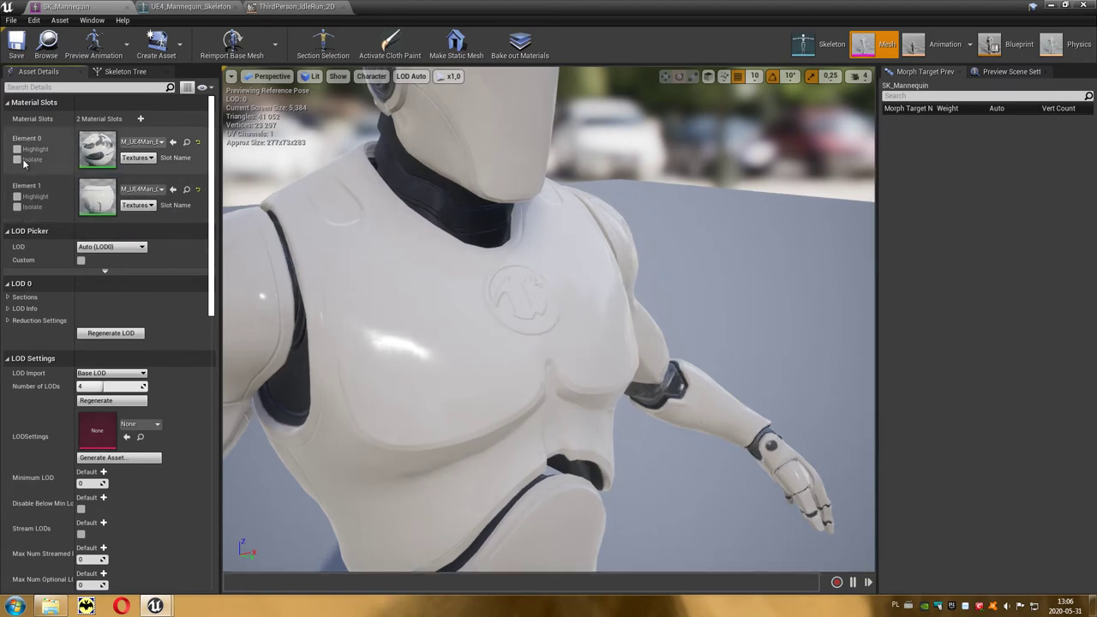
{"action": "left_click", "coordinate": [17, 160]}
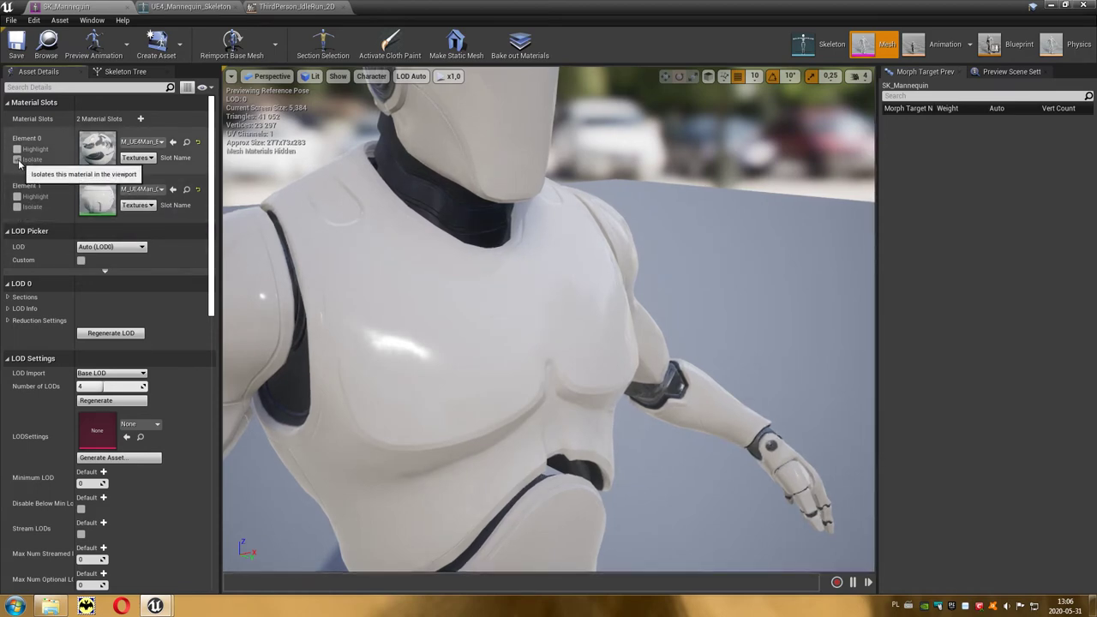
{"action": "left_click", "coordinate": [17, 160]}
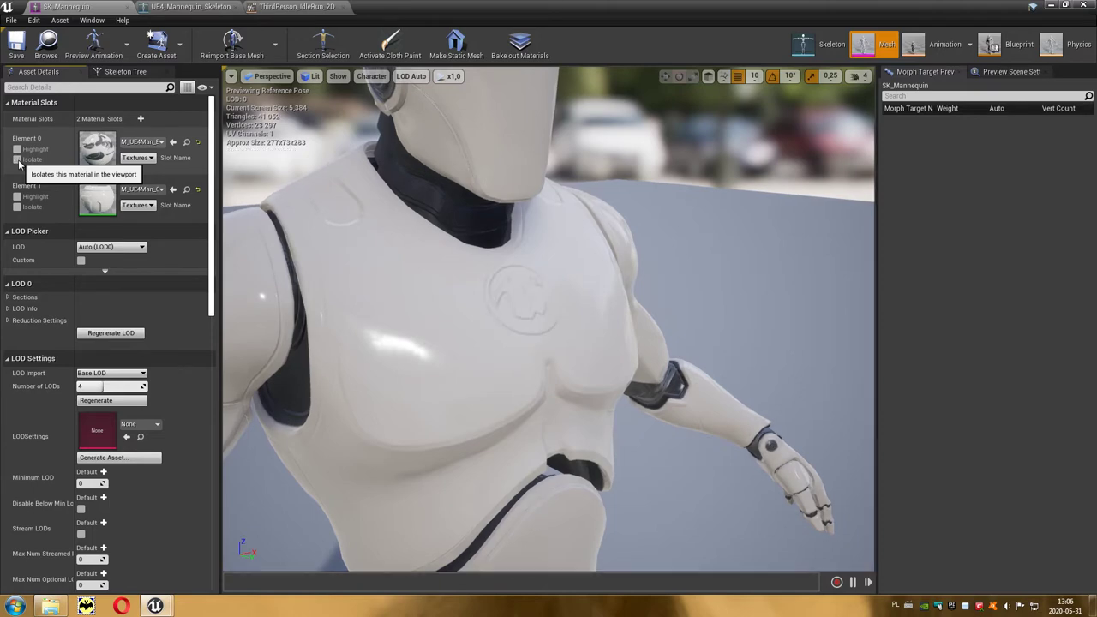
{"action": "left_click", "coordinate": [17, 206]}
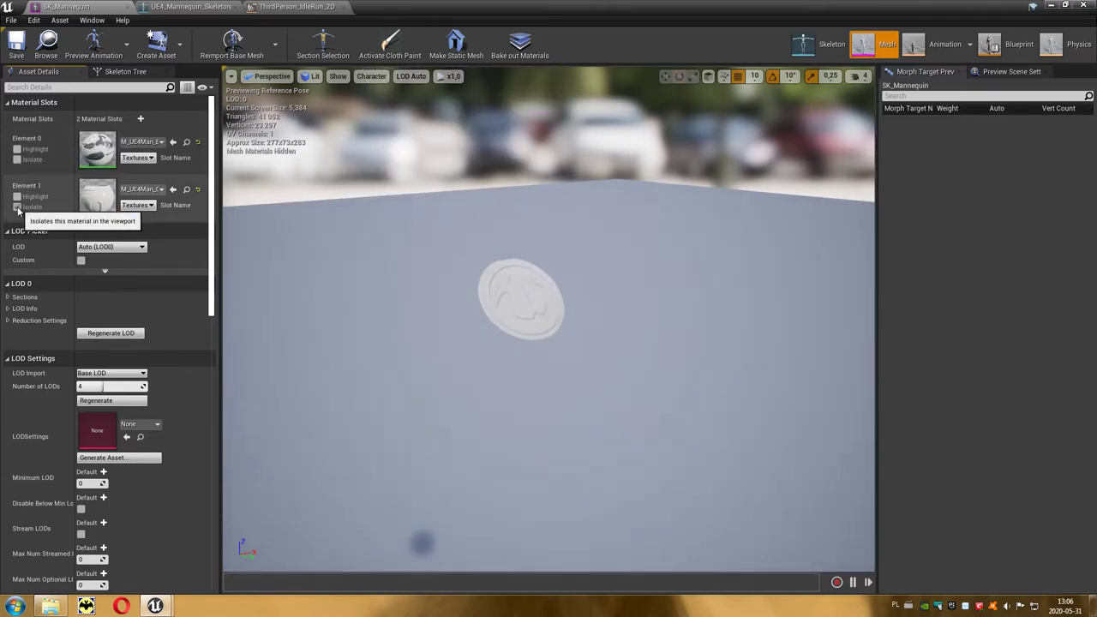
{"action": "left_click", "coordinate": [18, 207]}
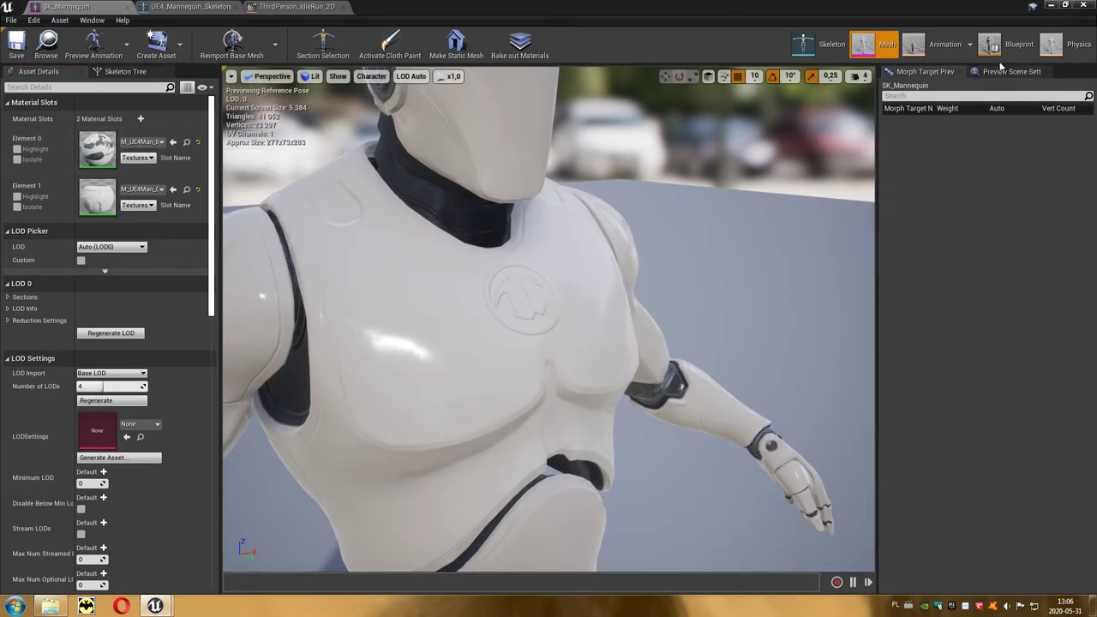
- Close the SK_Mannequin editor and open the ThirdPersonCharacter in the Blueprint Editor
{"action": "left_click", "coordinate": [1085, 6]}
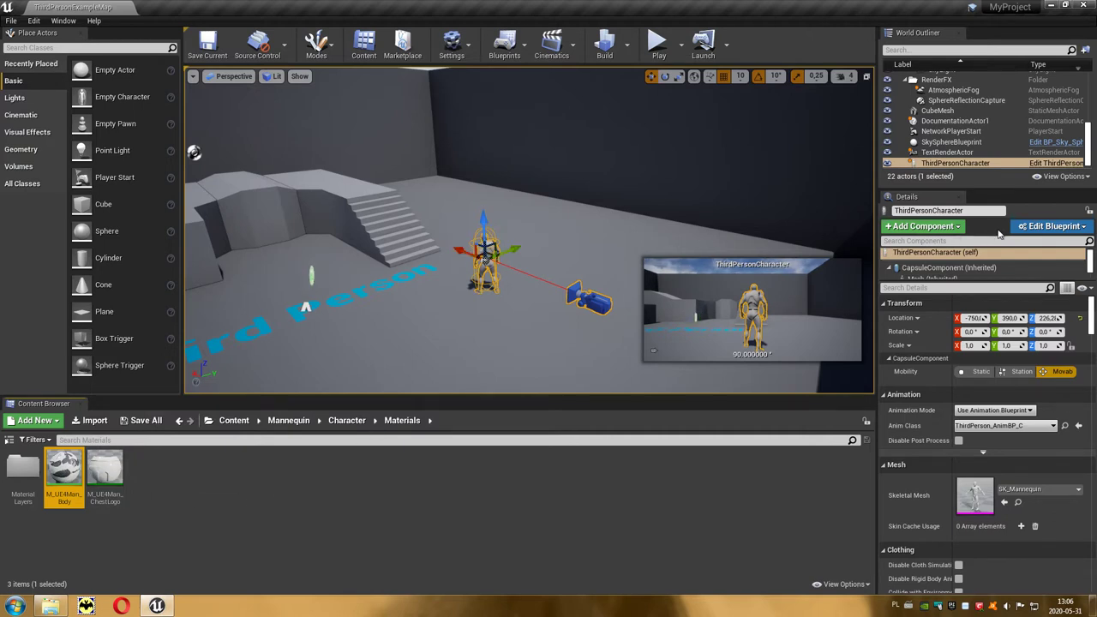
{"action": "left_click", "coordinate": [1068, 231]}
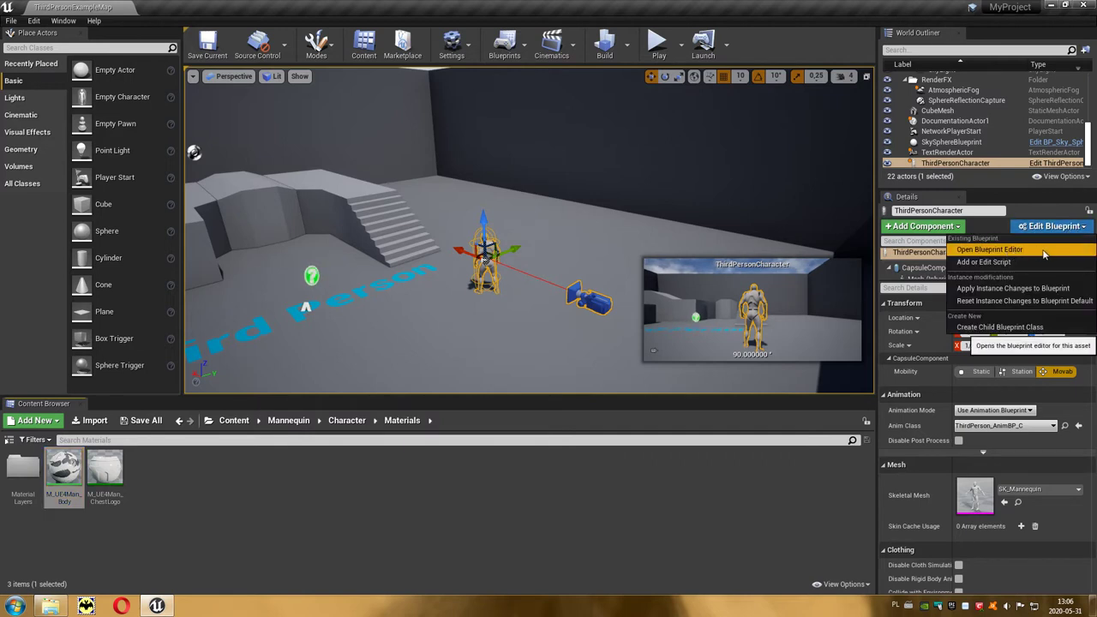
{"action": "left_click", "coordinate": [1039, 249]}
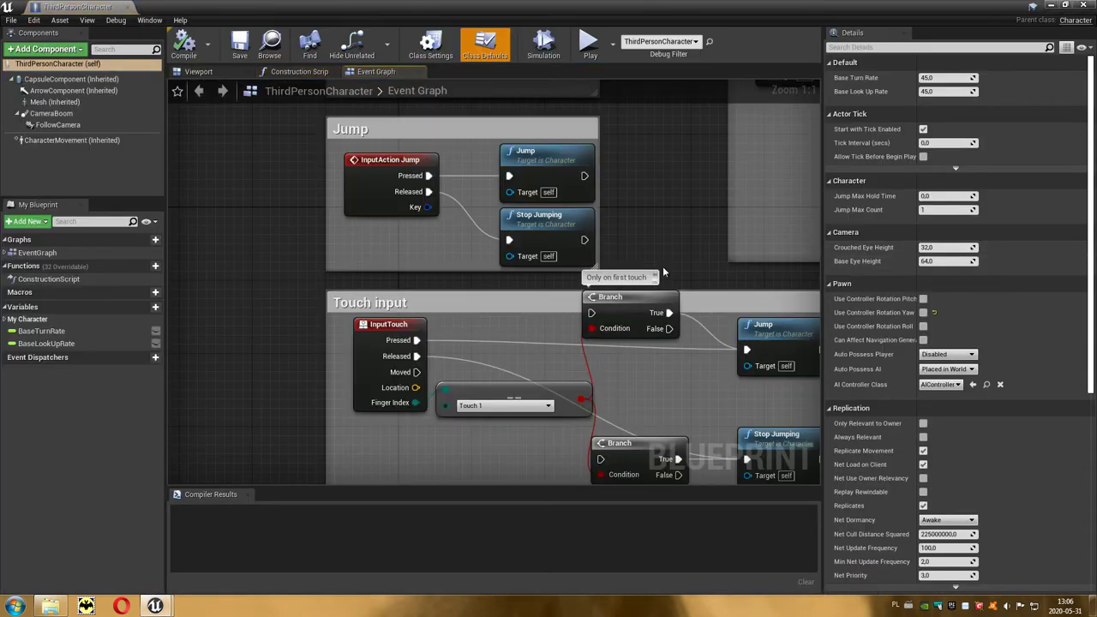
{"action": "scroll", "coordinate": [636, 268], "scroll_direction": "down", "scroll_amount": 4}
{"action": "scroll", "coordinate": [636, 268], "scroll_direction": "down", "scroll_amount": 2}
{"action": "right_click_drag", "start_coordinate": [450, 282], "coordinate": [388, 324]}
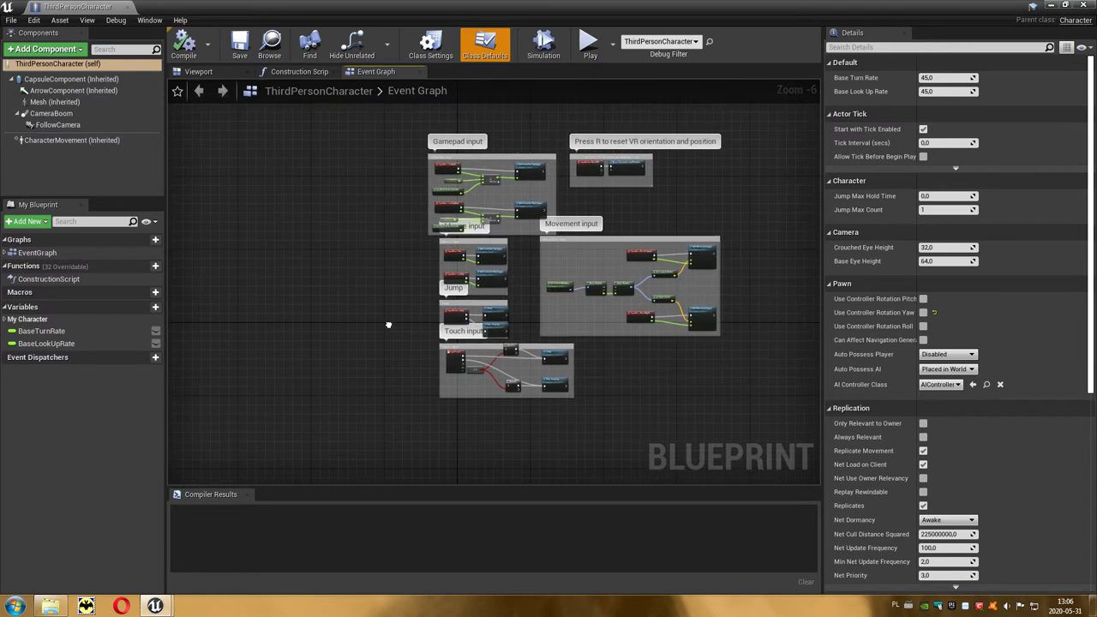
{"action": "left_click", "coordinate": [198, 72]}
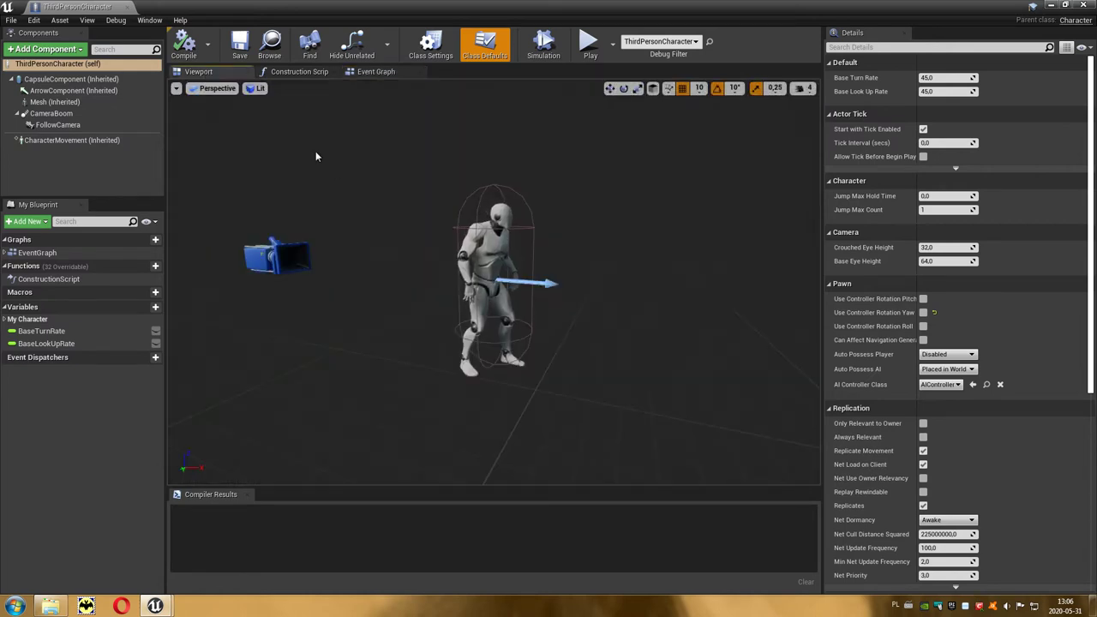
{"action": "left_click", "coordinate": [365, 73]}
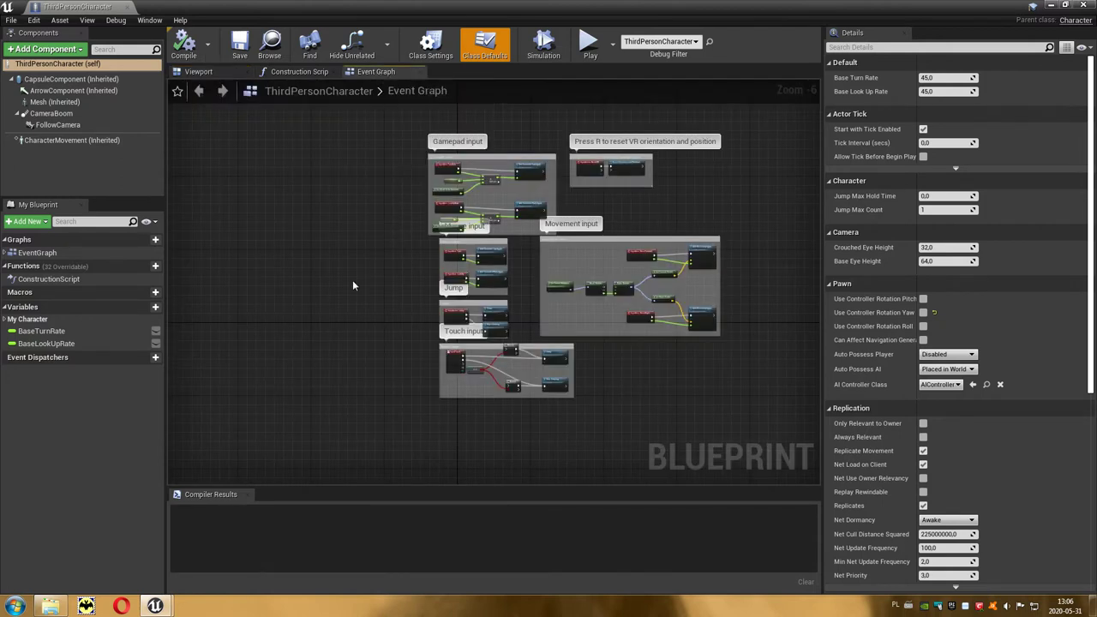
{"action": "scroll", "coordinate": [423, 286], "scroll_direction": "up", "scroll_amount": 1}
{"action": "scroll", "coordinate": [437, 287], "scroll_direction": "up", "scroll_amount": 1}
{"action": "scroll", "coordinate": [426, 281], "scroll_direction": "up", "scroll_amount": 1}
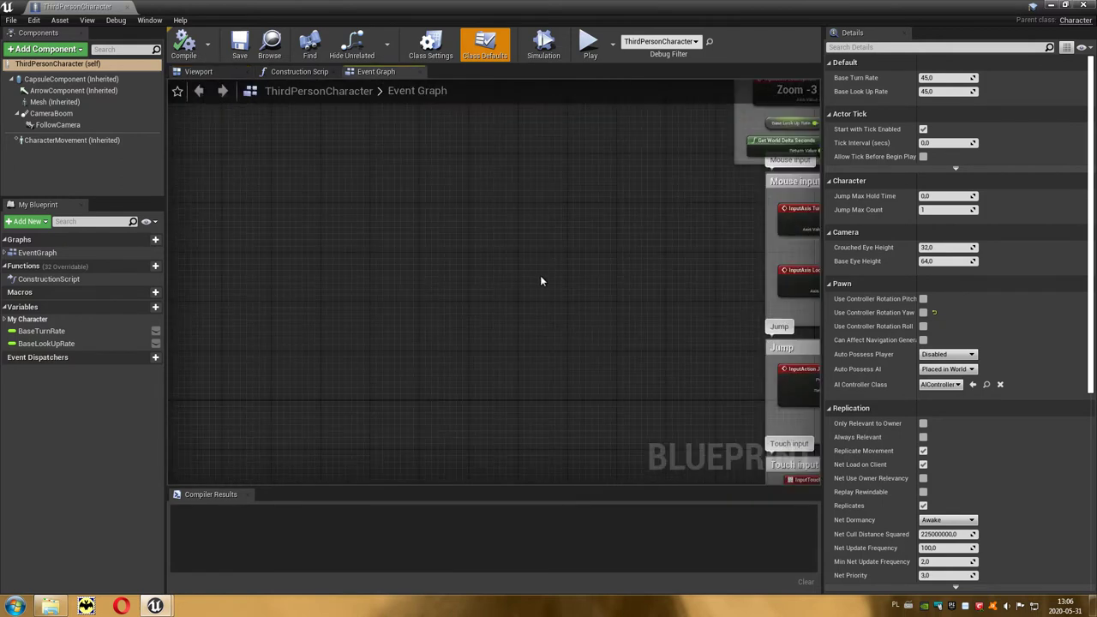
{"action": "scroll", "coordinate": [522, 271], "scroll_direction": "up", "scroll_amount": 1}
{"action": "scroll", "coordinate": [519, 274], "scroll_direction": "up", "scroll_amount": 1}
{"action": "scroll", "coordinate": [518, 276], "scroll_direction": "up", "scroll_amount": 1}
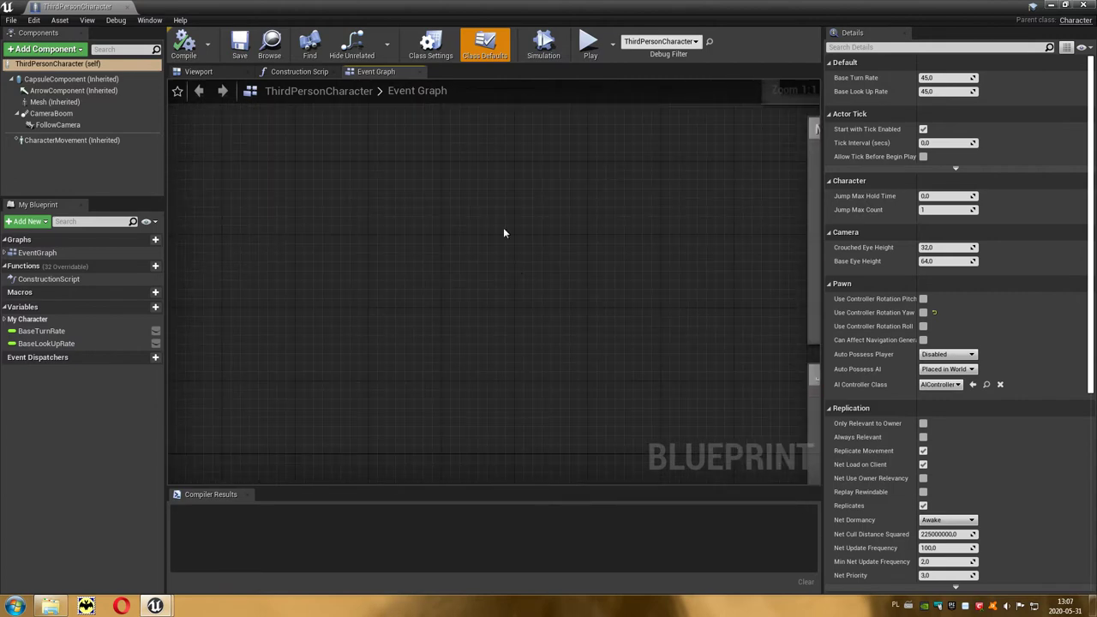
- Add an Event BeginPlay node and chain a Create Dynamic Material Instance node from it
{"action": "right_click", "coordinate": [504, 232]}
{"action": "type", "text": "be"}
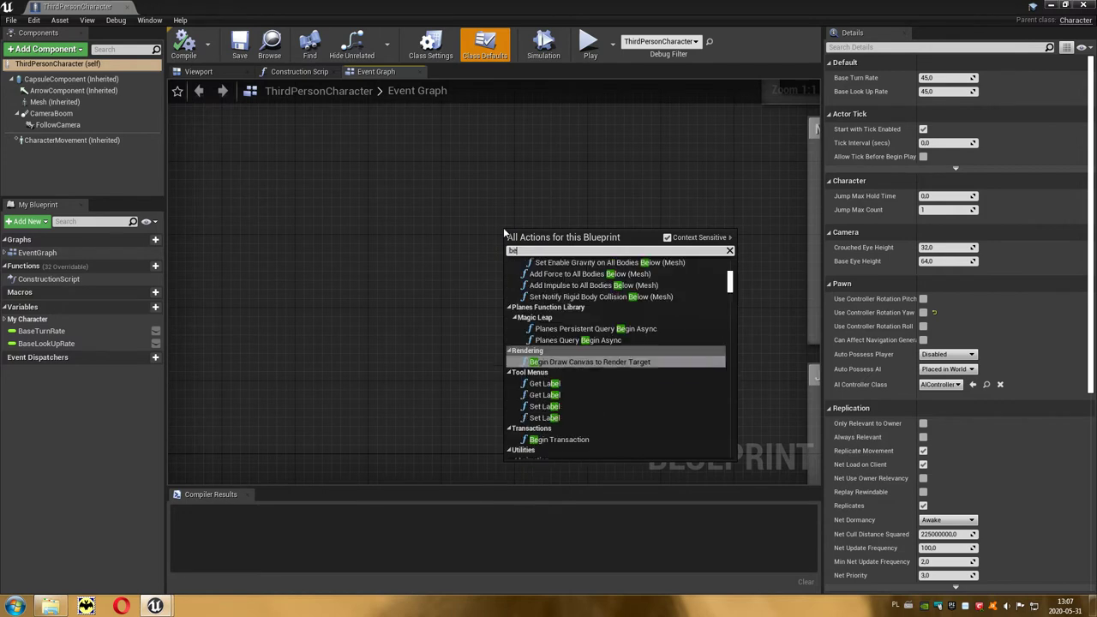
{"action": "type", "text": "ginpl"}
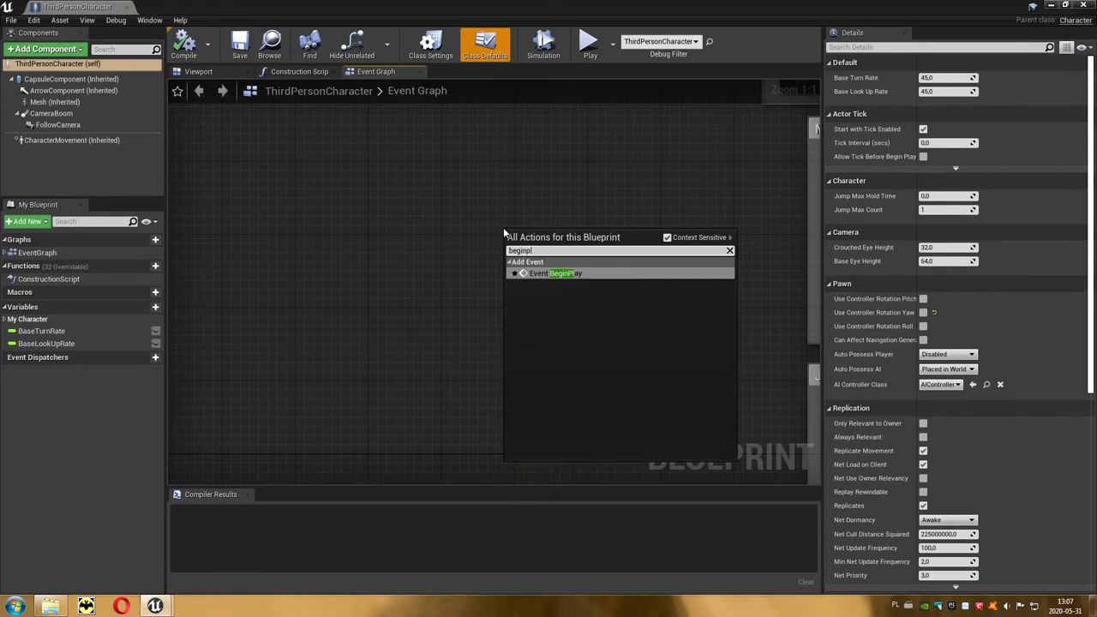
{"action": "left_click", "coordinate": [559, 275]}
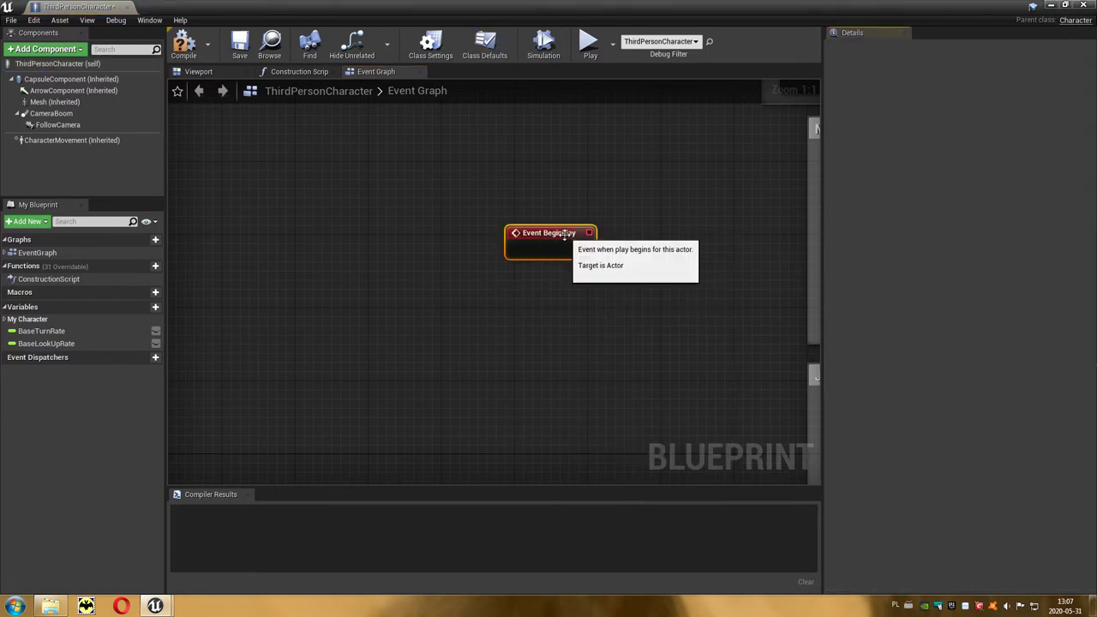
{"action": "mouse_move", "coordinate": [564, 235]}
{"action": "left_mouse_down"}
{"action": "mouse_move", "coordinate": [436, 235]}
{"action": "mouse_move", "coordinate": [532, 258]}
{"action": "left_mouse_up"}
{"action": "type", "text": "dynamic"}
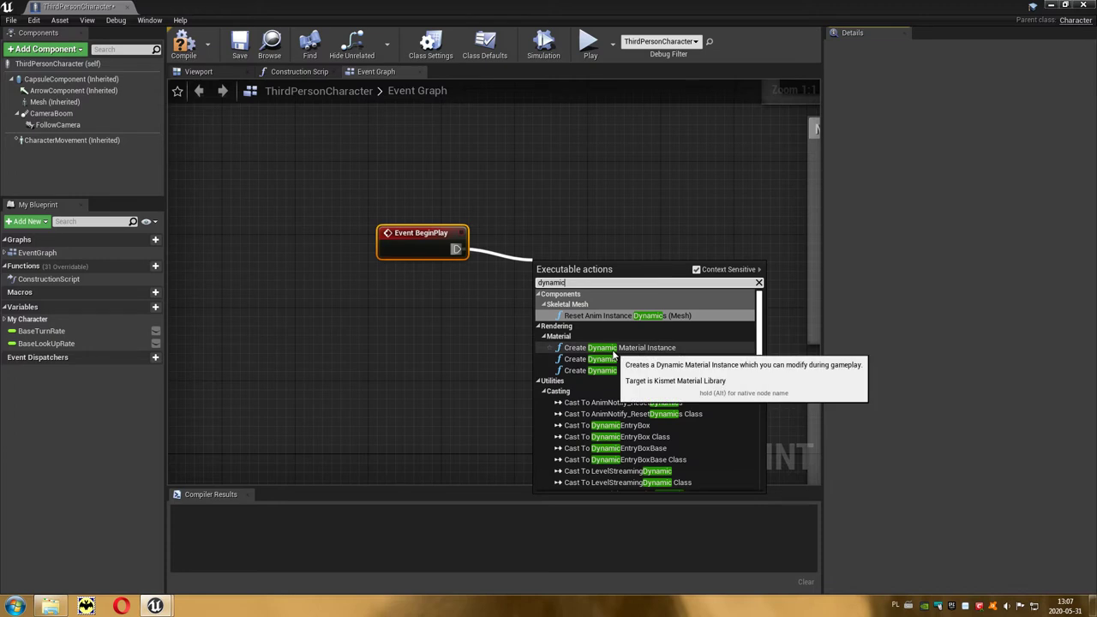
{"action": "left_click", "coordinate": [687, 349]}
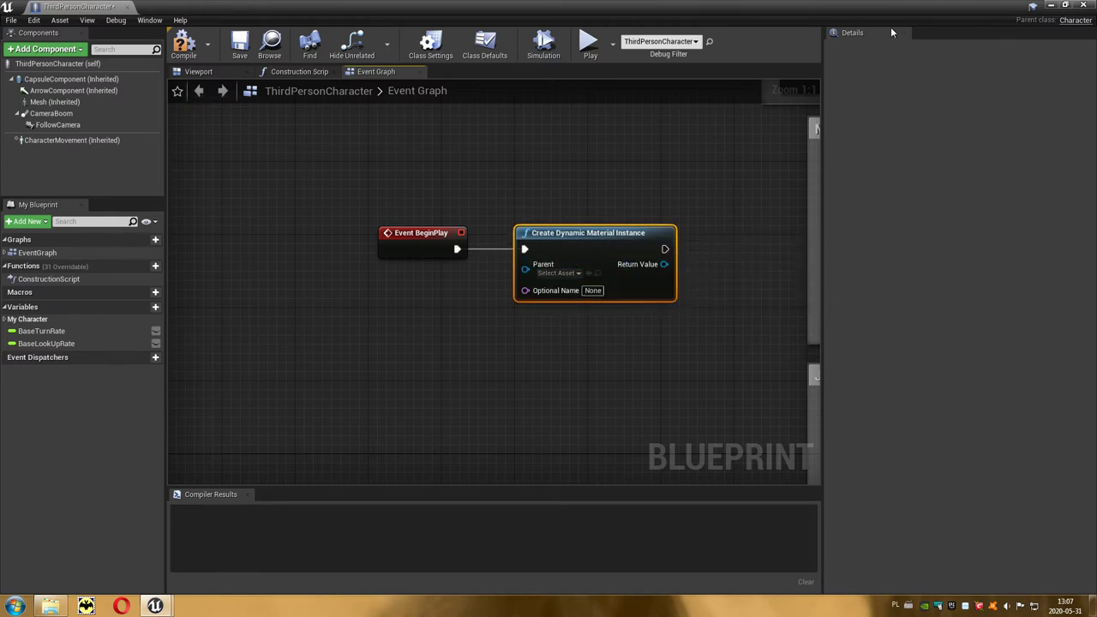
- Assign M_UE4Man_Body as the Parent of the Create Dynamic Material Instance node
{"action": "left_click_drag", "start_coordinate": [891, 32], "coordinate": [602, 300]}
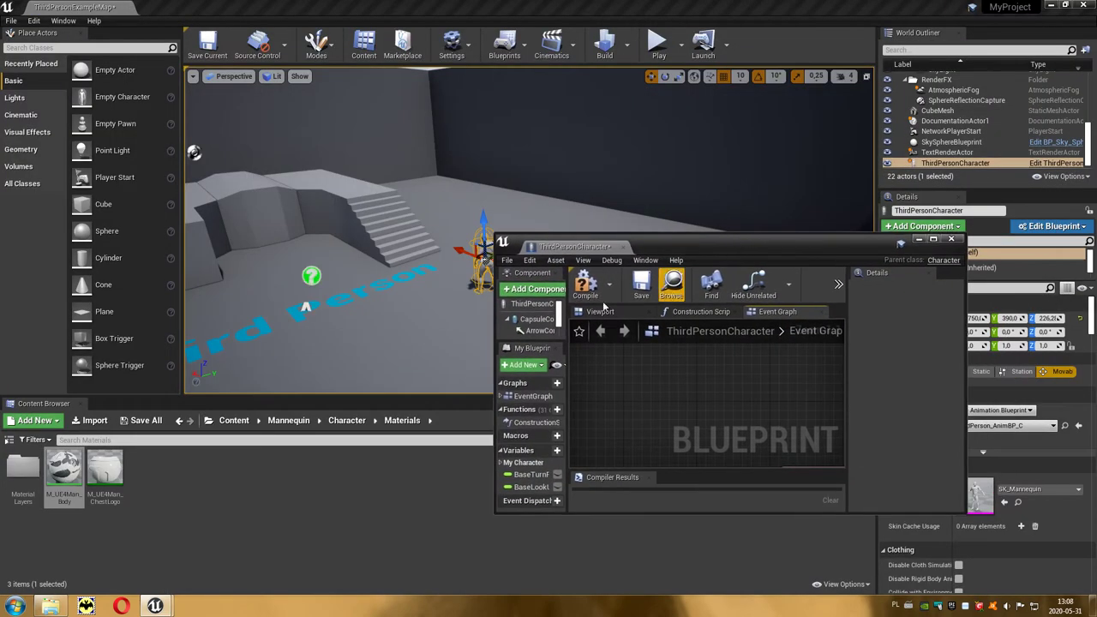
{"action": "mouse_move", "coordinate": [65, 500]}
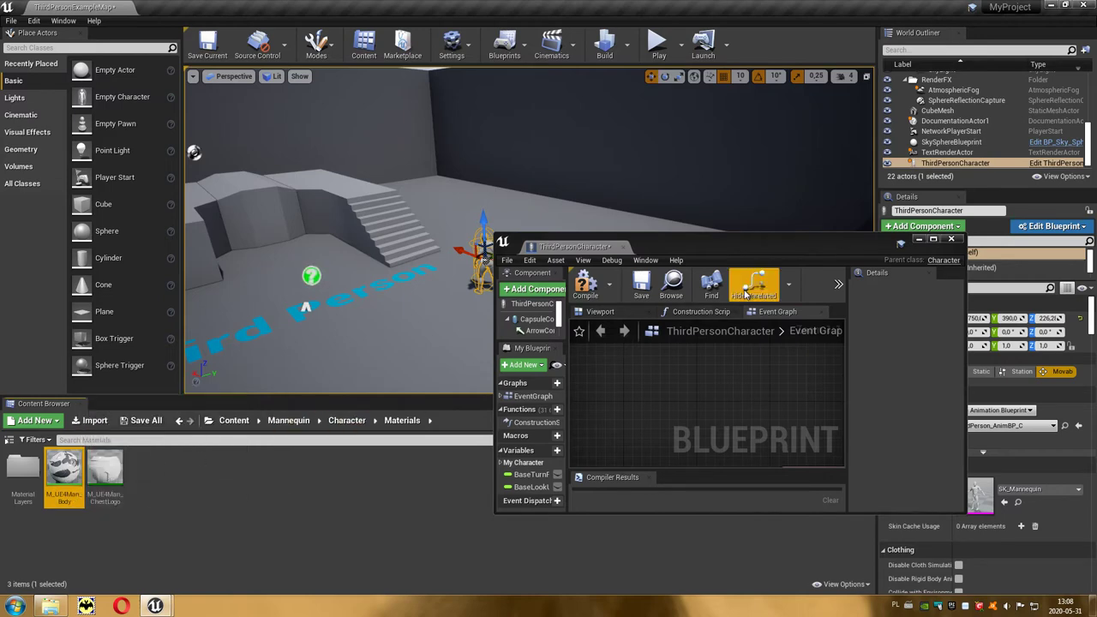
{"action": "left_click", "coordinate": [932, 241]}
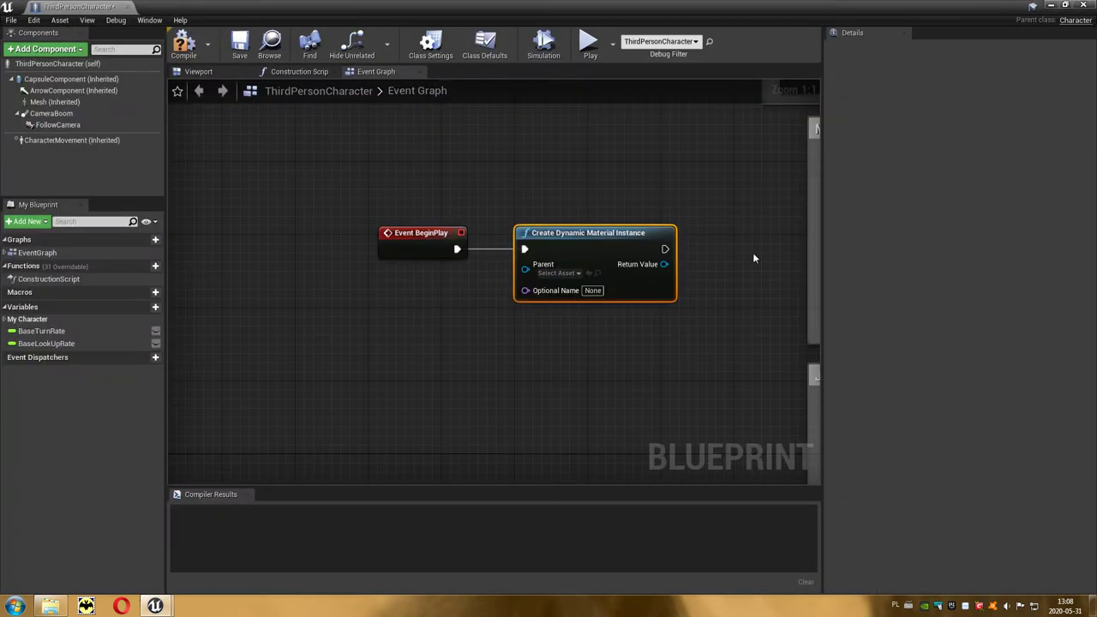
{"action": "left_click", "coordinate": [589, 273]}
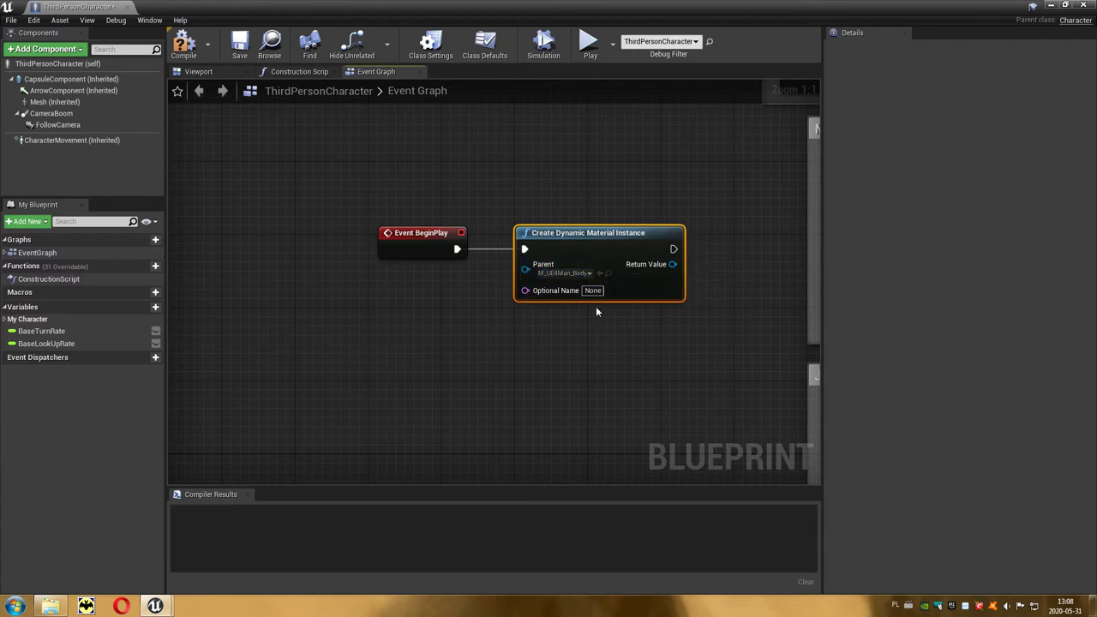
- Move both new nodes left and confirm the Mesh component's Element 0 material is M_UE4Man_Body
{"action": "right_click_drag", "start_coordinate": [596, 312], "coordinate": [517, 333]}
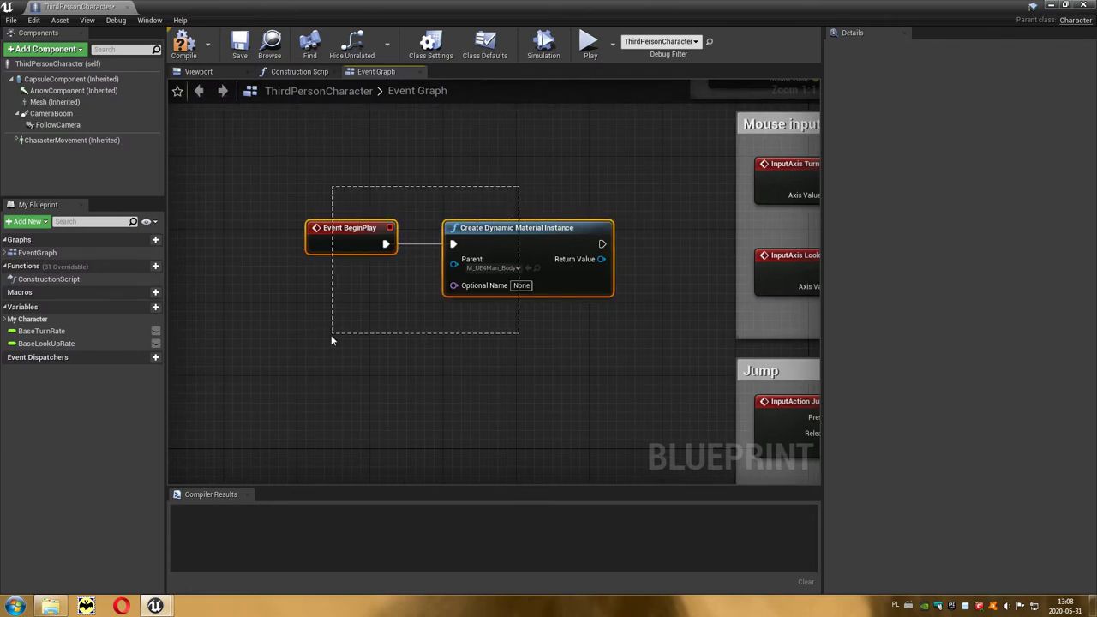
{"action": "left_click_drag", "start_coordinate": [345, 246], "coordinate": [225, 237]}
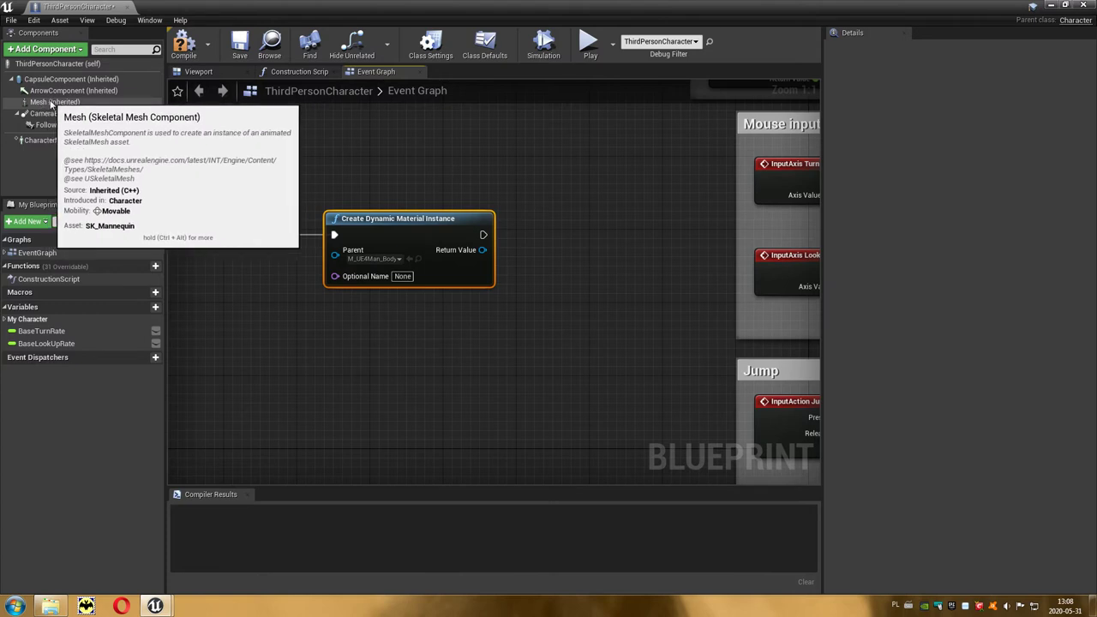
{"action": "left_click", "coordinate": [195, 72]}
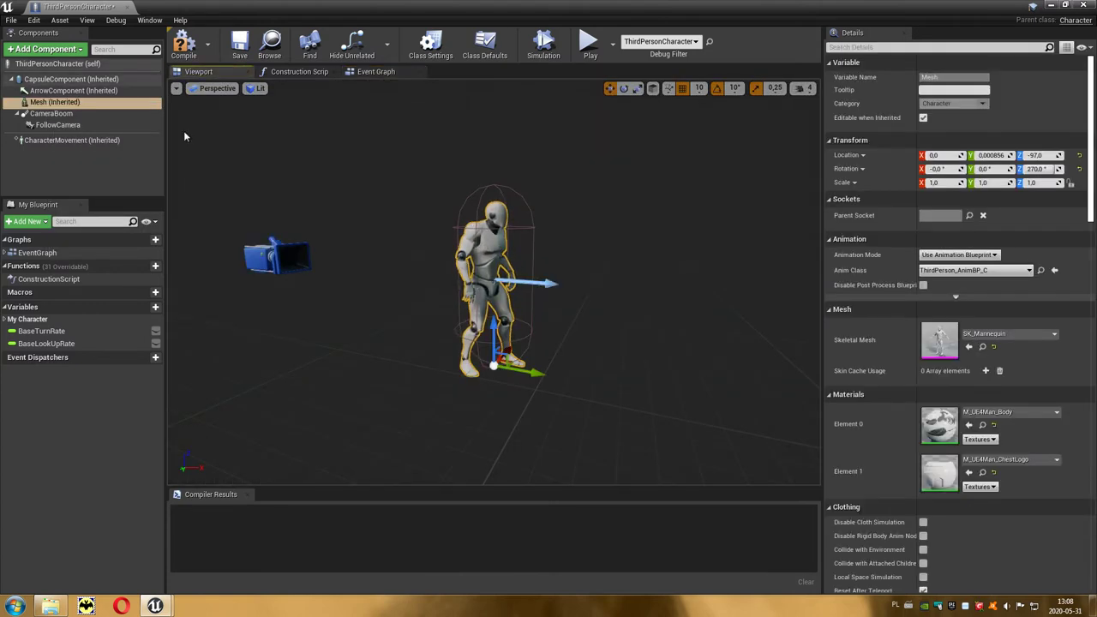
{"action": "left_click", "coordinate": [49, 105]}
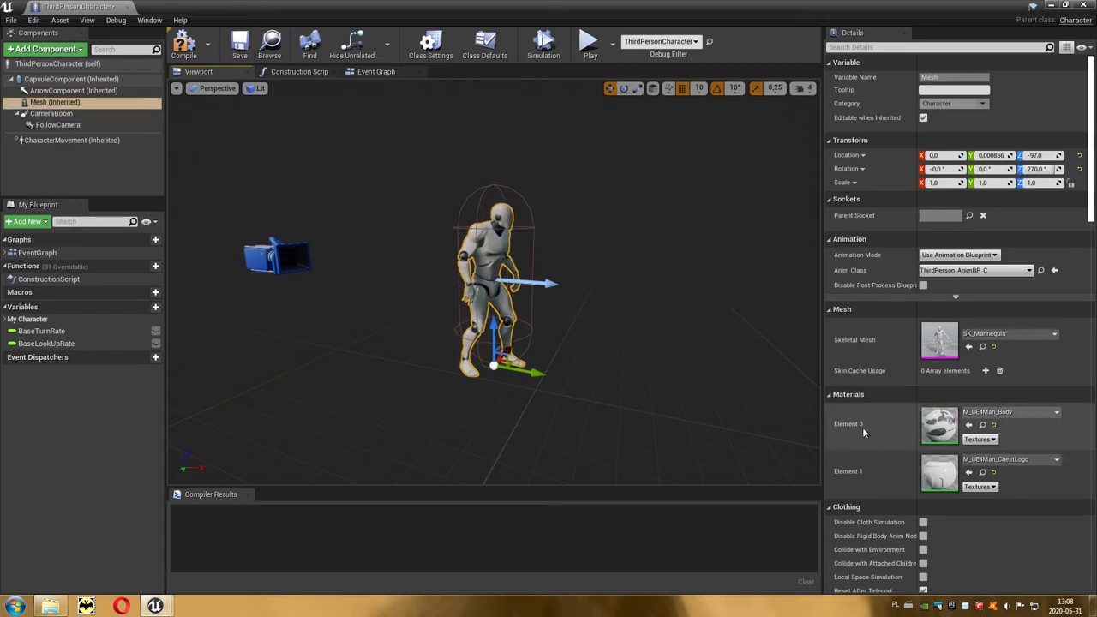
{"action": "left_click", "coordinate": [398, 78]}
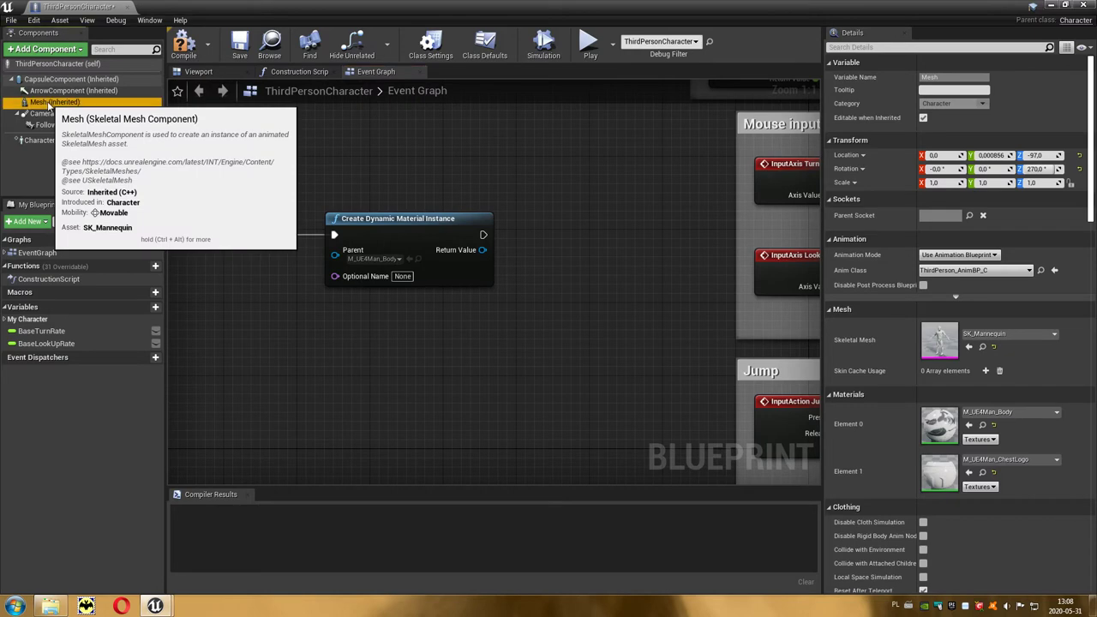
- Add a Mesh reference node and a Set Material node targeting it
{"action": "left_click_drag", "start_coordinate": [60, 103], "coordinate": [214, 271]}
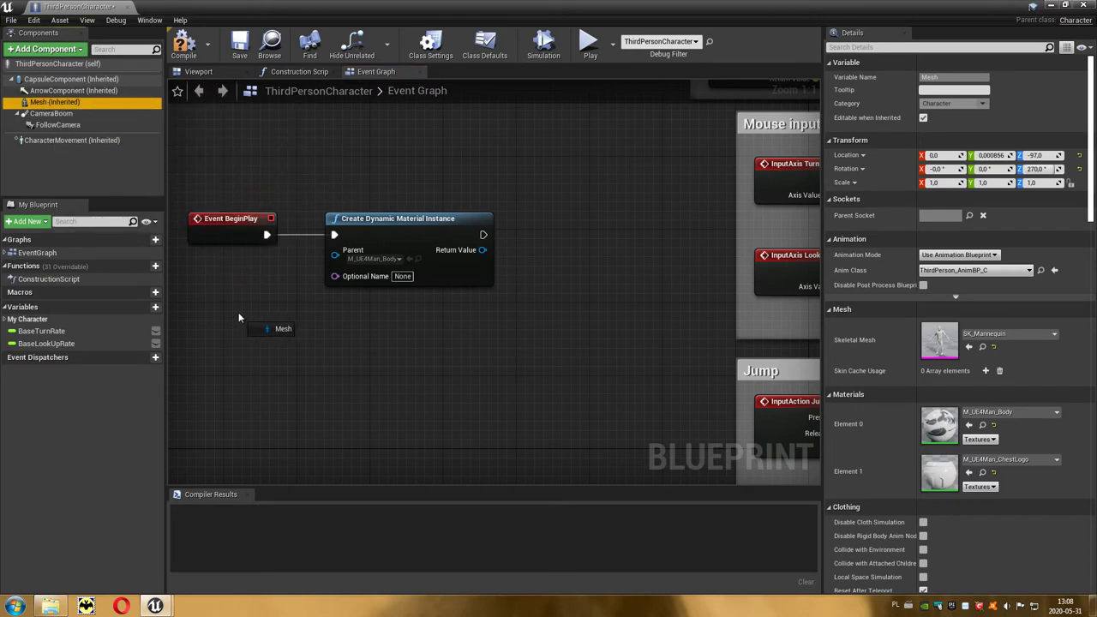
{"action": "left_click_drag", "start_coordinate": [373, 312], "coordinate": [377, 317]}
{"action": "left_click_drag", "start_coordinate": [452, 321], "coordinate": [536, 294]}
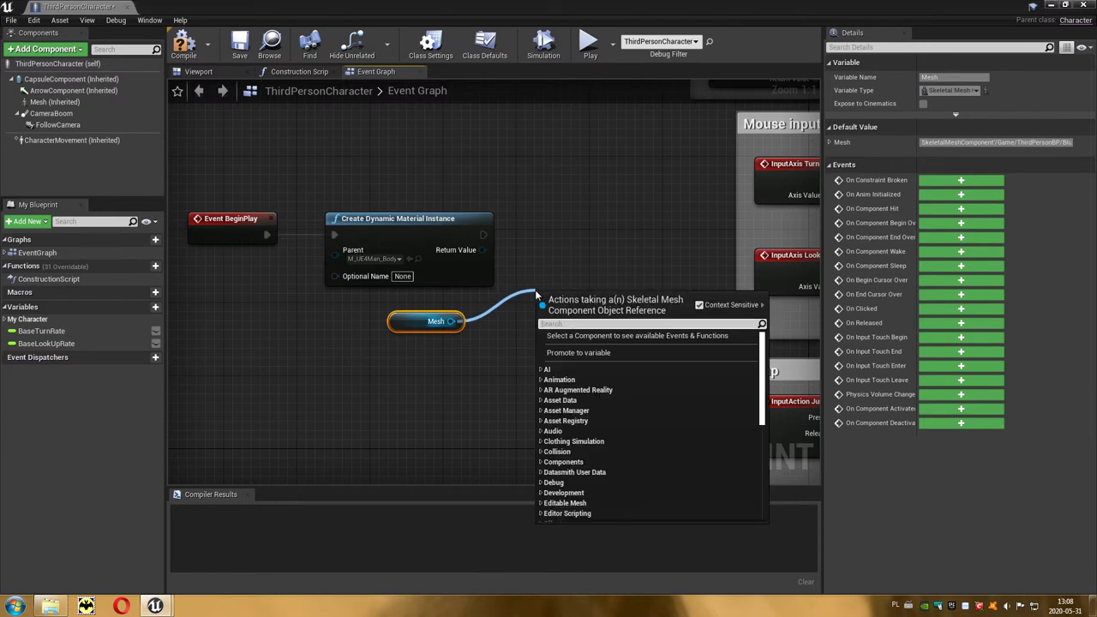
{"action": "type", "text": "setmat"}
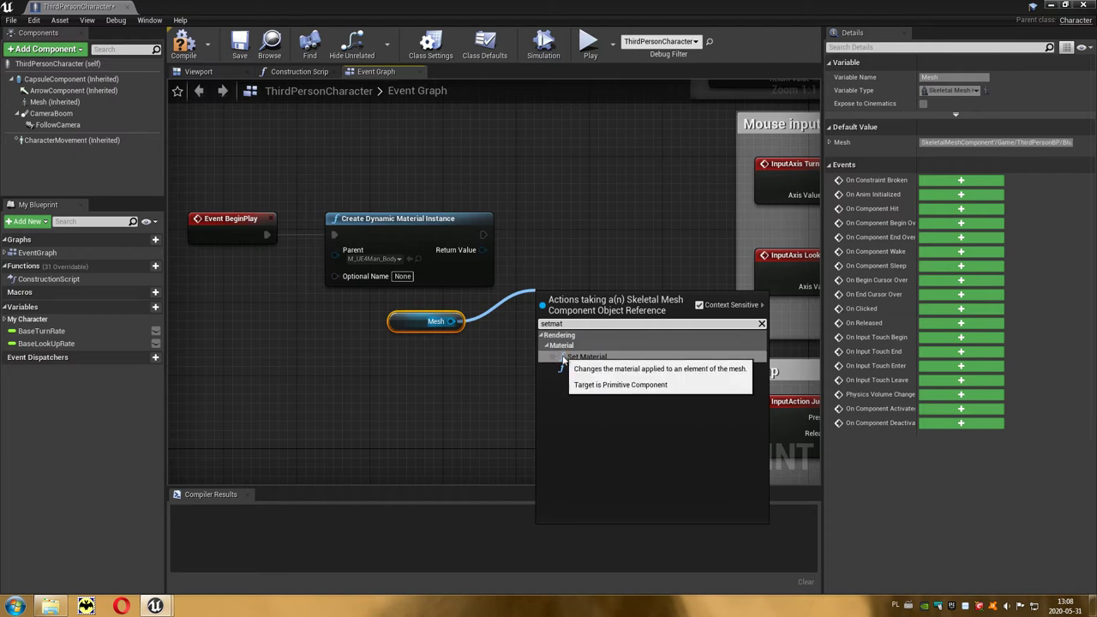
{"action": "left_click", "coordinate": [613, 358]}
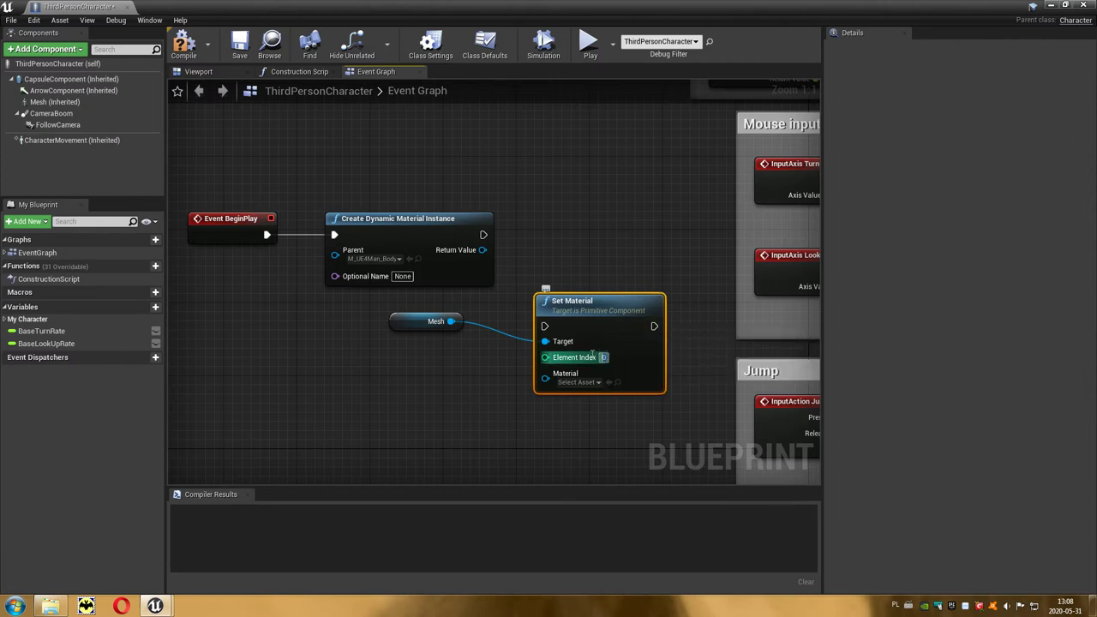
{"action": "left_click_drag", "start_coordinate": [605, 301], "coordinate": [613, 209]}
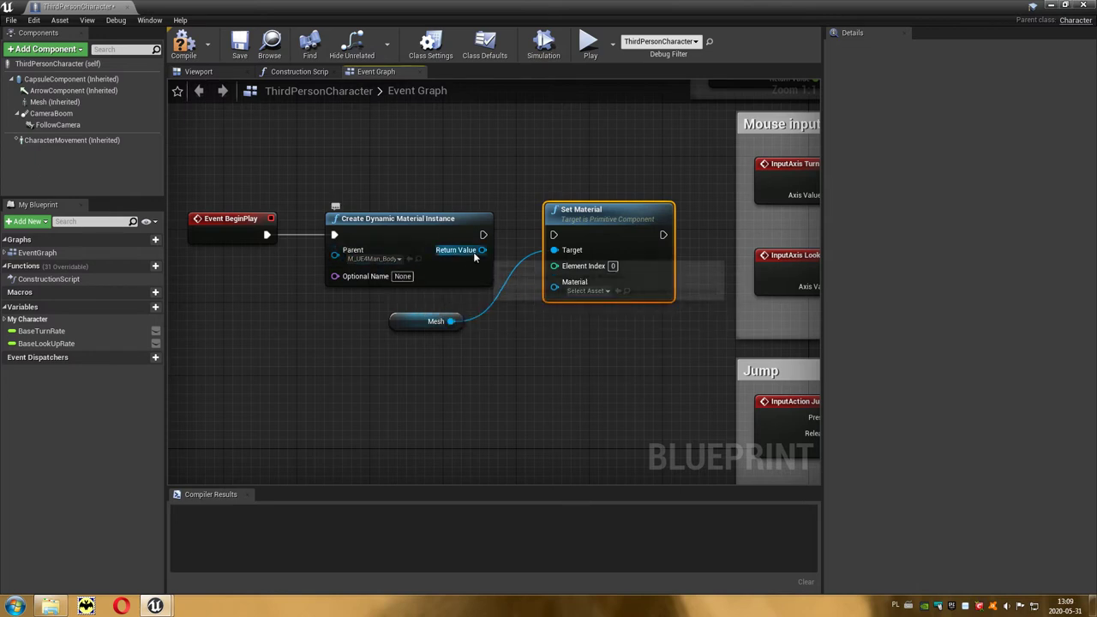
- Feed the dynamic instance's Return Value and exec into Set Material, then restore the window
{"action": "left_click_drag", "start_coordinate": [474, 256], "coordinate": [489, 257]}
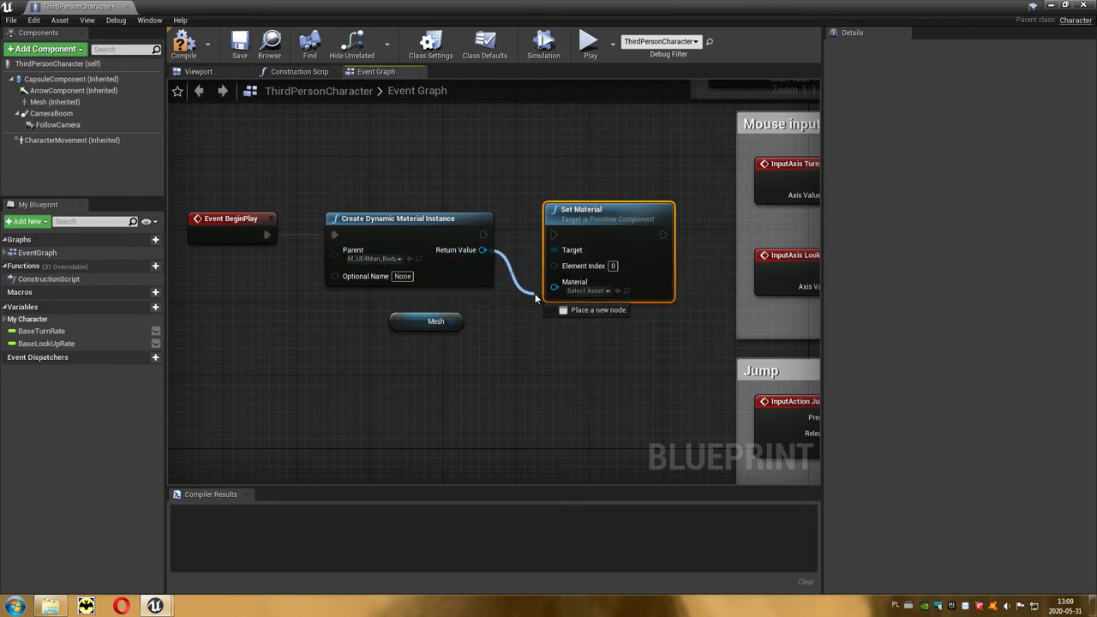
{"action": "left_click_drag", "start_coordinate": [535, 293], "coordinate": [555, 290]}
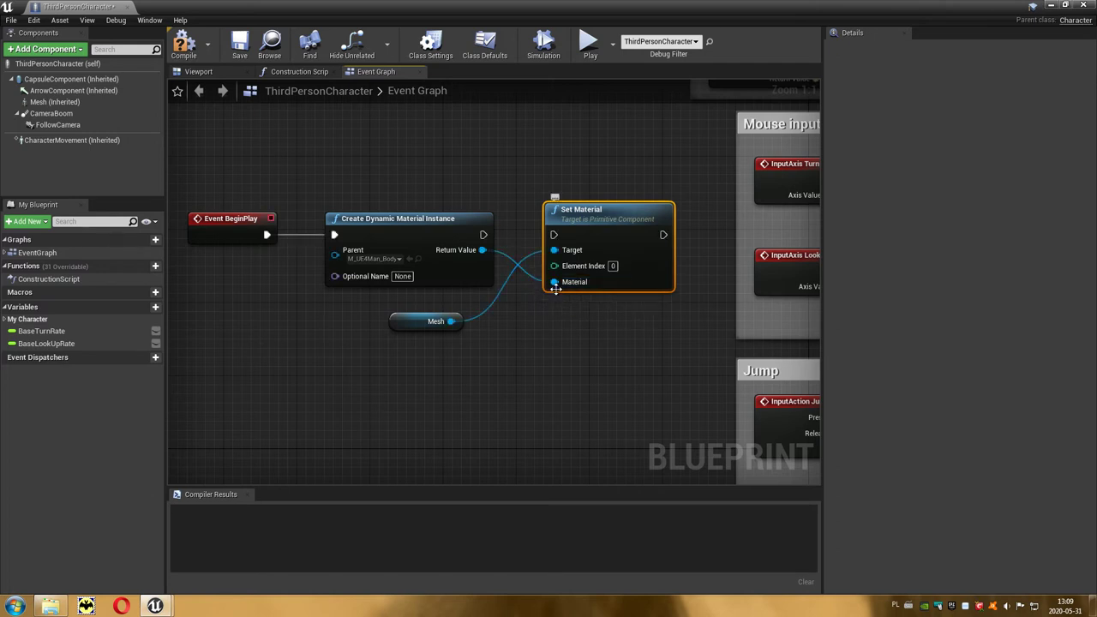
{"action": "left_click_drag", "start_coordinate": [485, 237], "coordinate": [556, 237]}
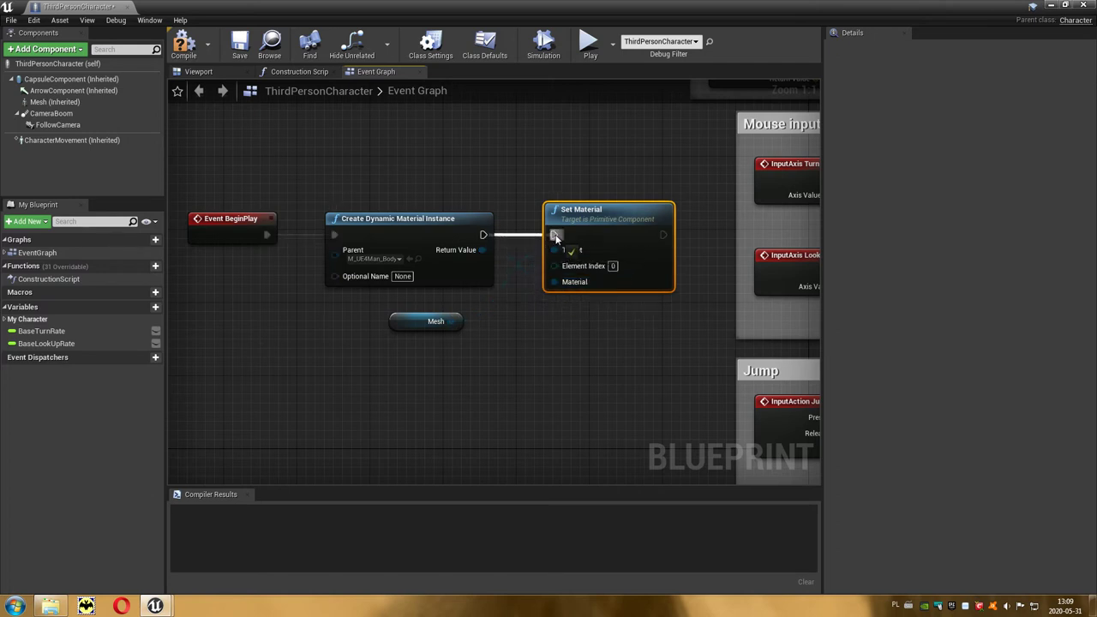
{"action": "right_click_drag", "start_coordinate": [558, 347], "coordinate": [601, 348]}
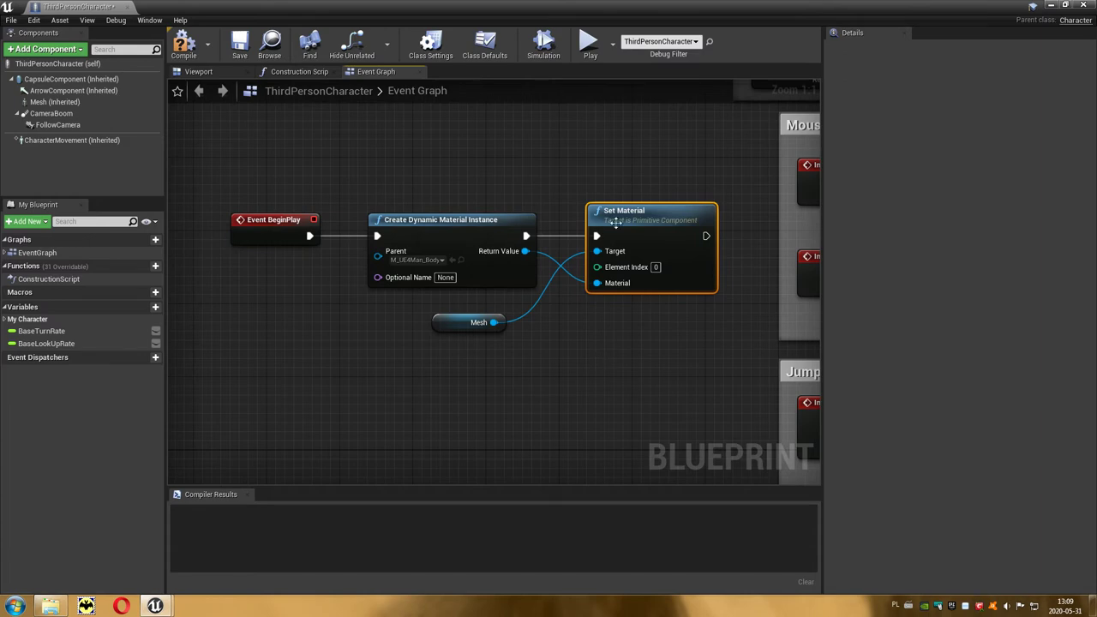
{"action": "left_click_drag", "start_coordinate": [511, 13], "coordinate": [751, 271]}
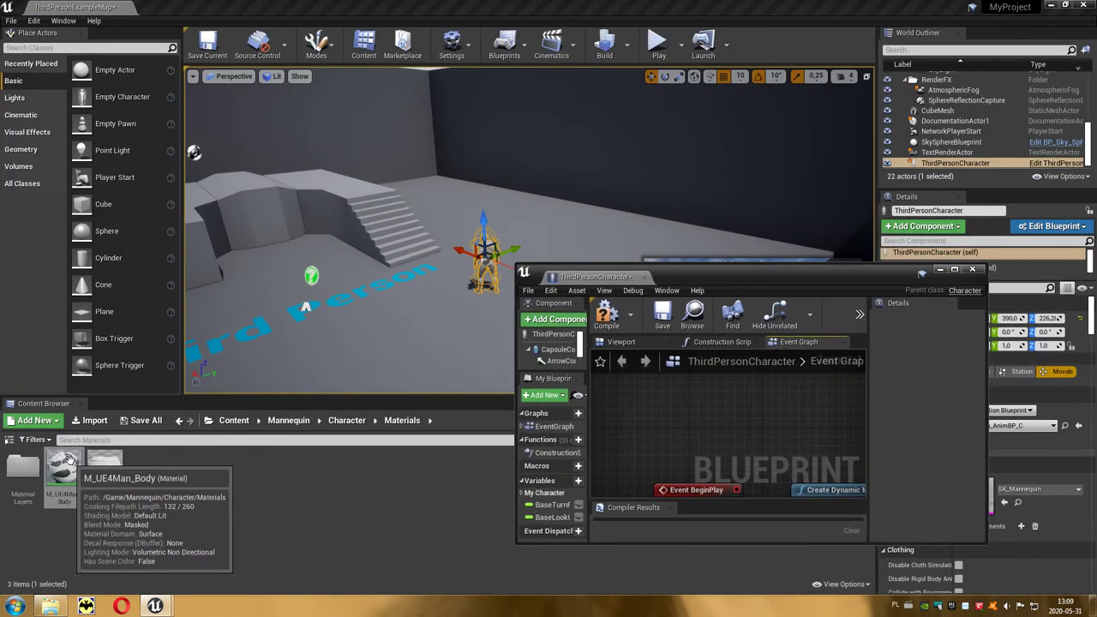
- Open M_UE4Man_Body in a maximized material editor and survey its node network
{"action": "double_click", "coordinate": [70, 478]}
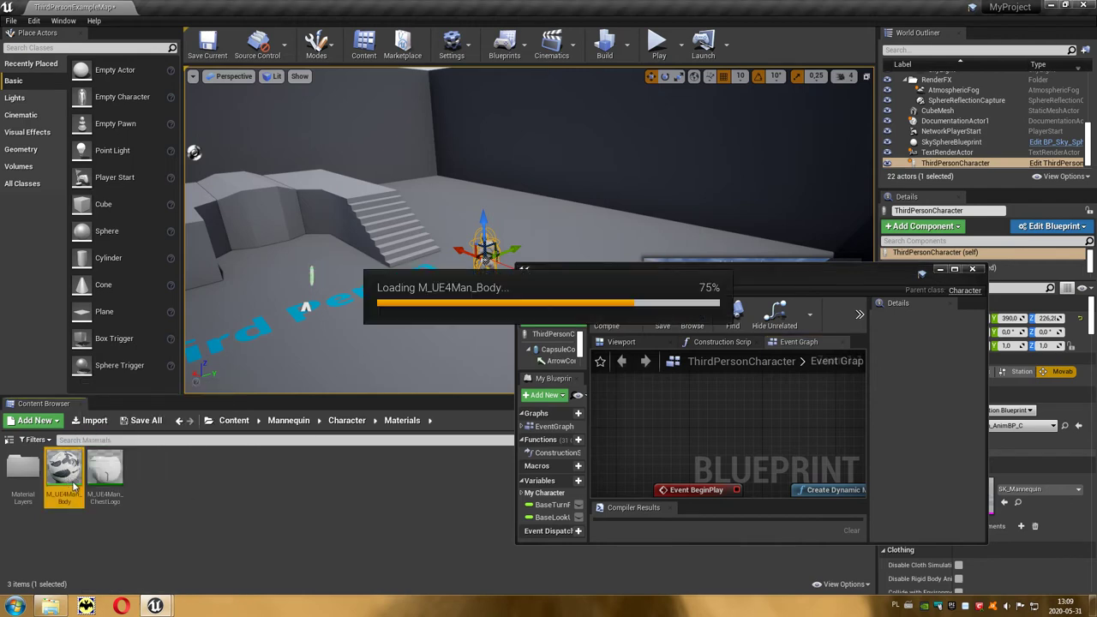
{"action": "left_click", "coordinate": [954, 270]}
{"action": "right_click_drag", "start_coordinate": [392, 271], "coordinate": [768, 431]}
{"action": "scroll", "coordinate": [600, 386], "scroll_direction": "down", "scroll_amount": 1}
{"action": "scroll", "coordinate": [454, 384], "scroll_direction": "down", "scroll_amount": 1}
{"action": "right_click_drag", "start_coordinate": [454, 384], "coordinate": [746, 481]}
{"action": "right_click_drag", "start_coordinate": [498, 401], "coordinate": [553, 336]}
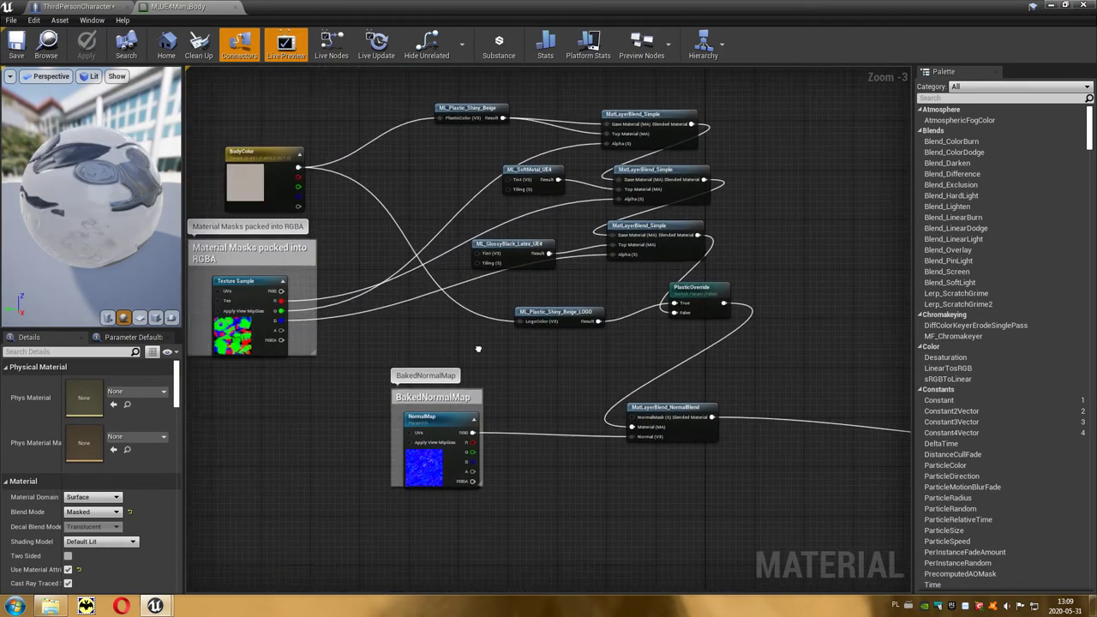
{"action": "scroll", "coordinate": [613, 394], "scroll_direction": "up", "scroll_amount": 3}
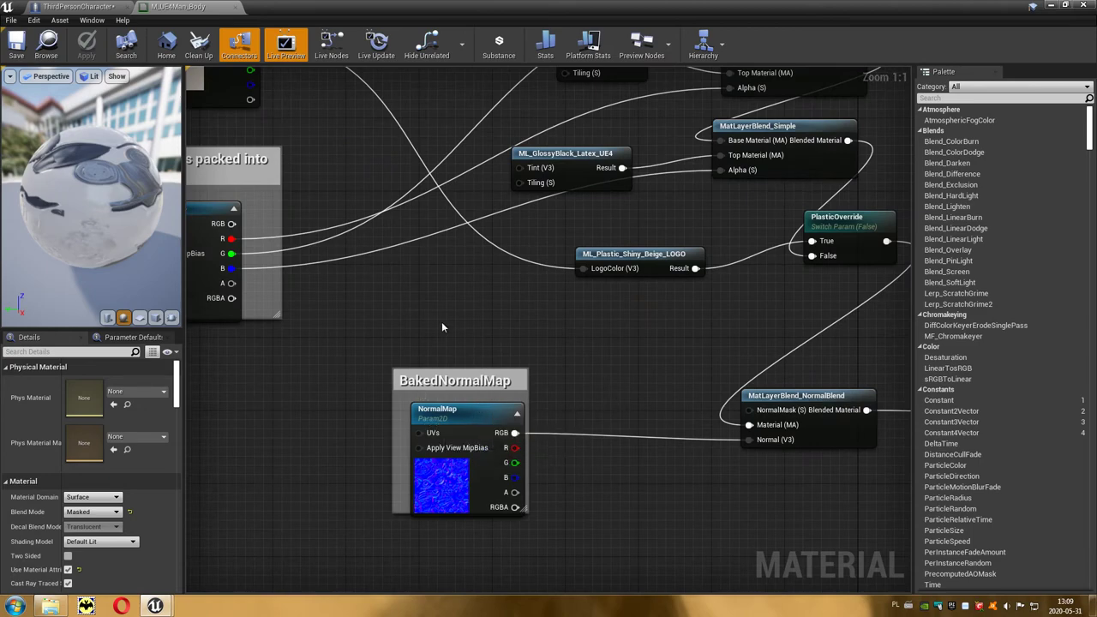
- Select the BodyColor vector parameter node and highlight its Parameter Name text
{"action": "right_click_drag", "start_coordinate": [442, 326], "coordinate": [662, 461]}
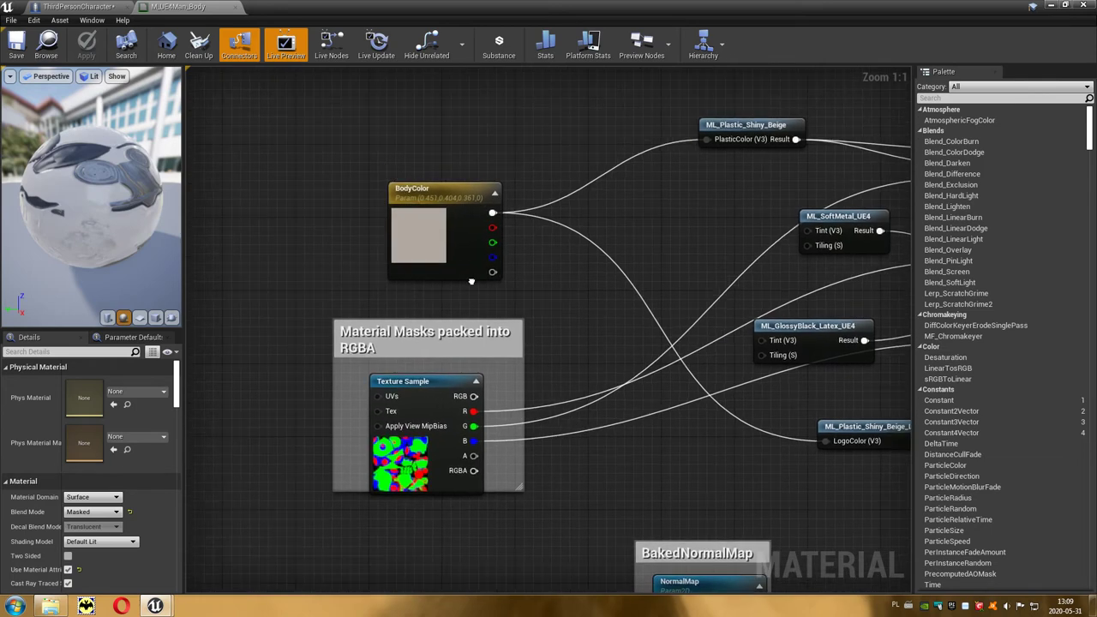
{"action": "right_click_drag", "start_coordinate": [376, 168], "coordinate": [397, 202]}
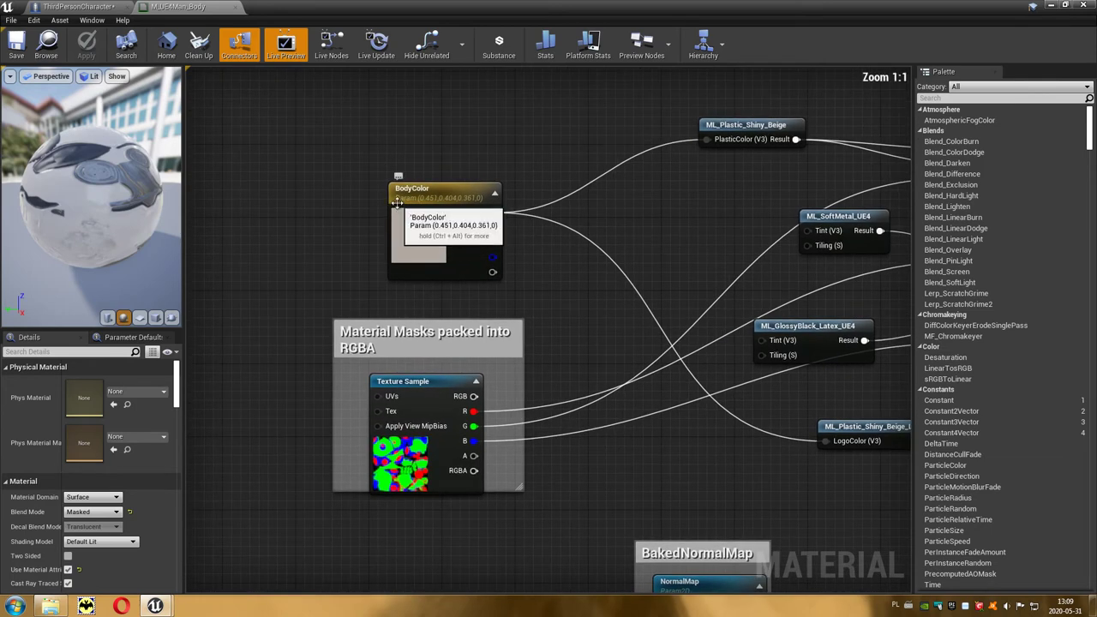
{"action": "left_click", "coordinate": [451, 187]}
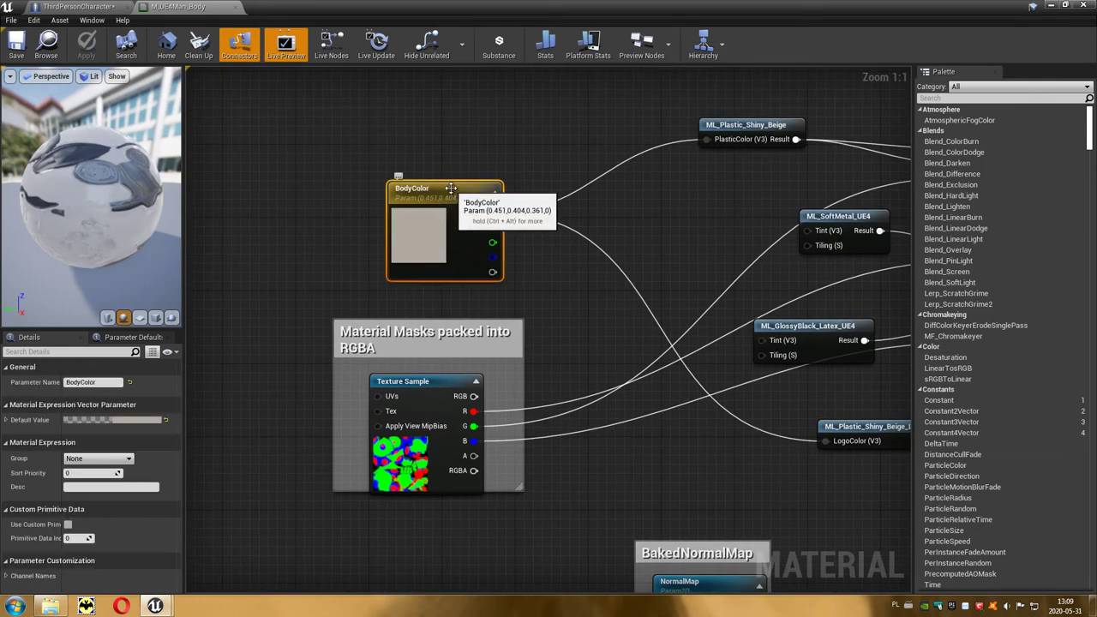
{"action": "left_click", "coordinate": [83, 382]}
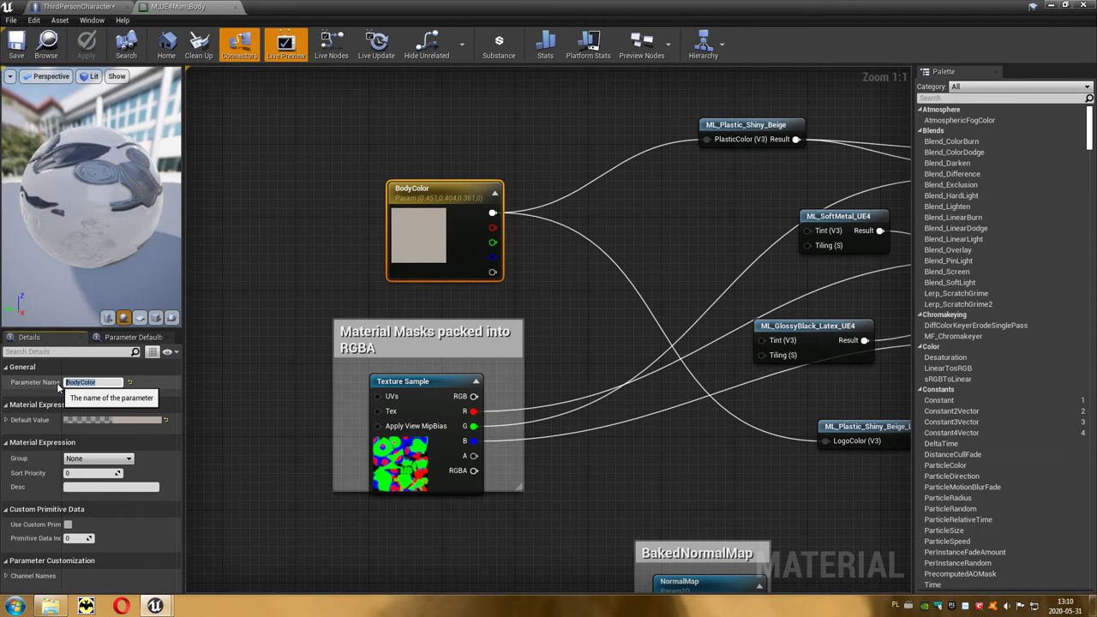
- Add keyboard events for keys 1 and 2 to the ThirdPersonCharacter Event Graph
{"action": "left_click", "coordinate": [80, 7]}
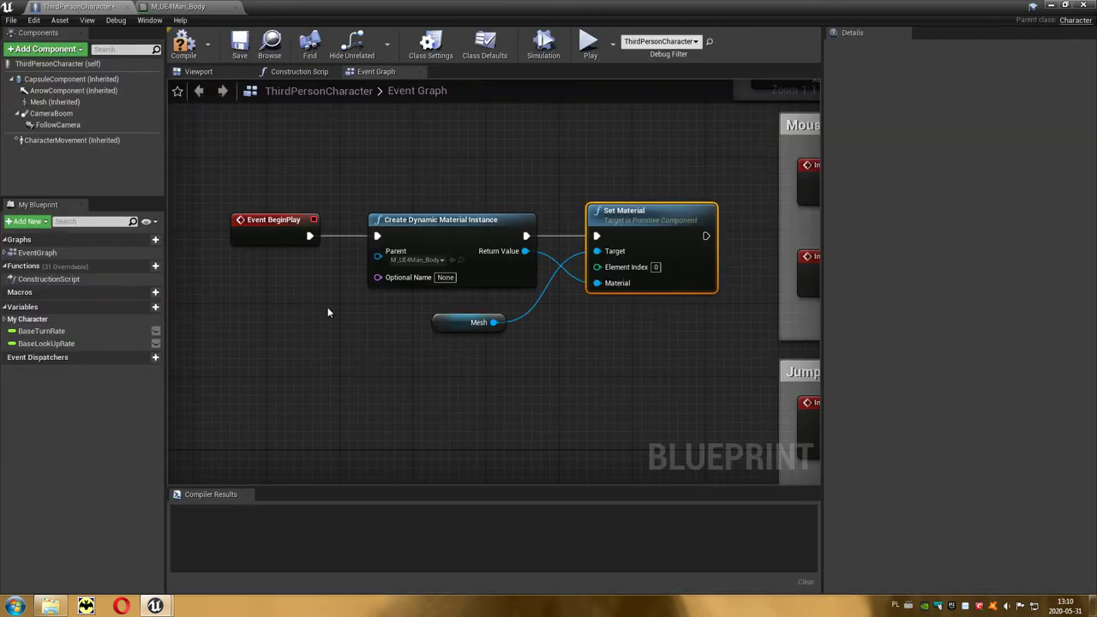
{"action": "right_click_drag", "start_coordinate": [360, 389], "coordinate": [442, 344]}
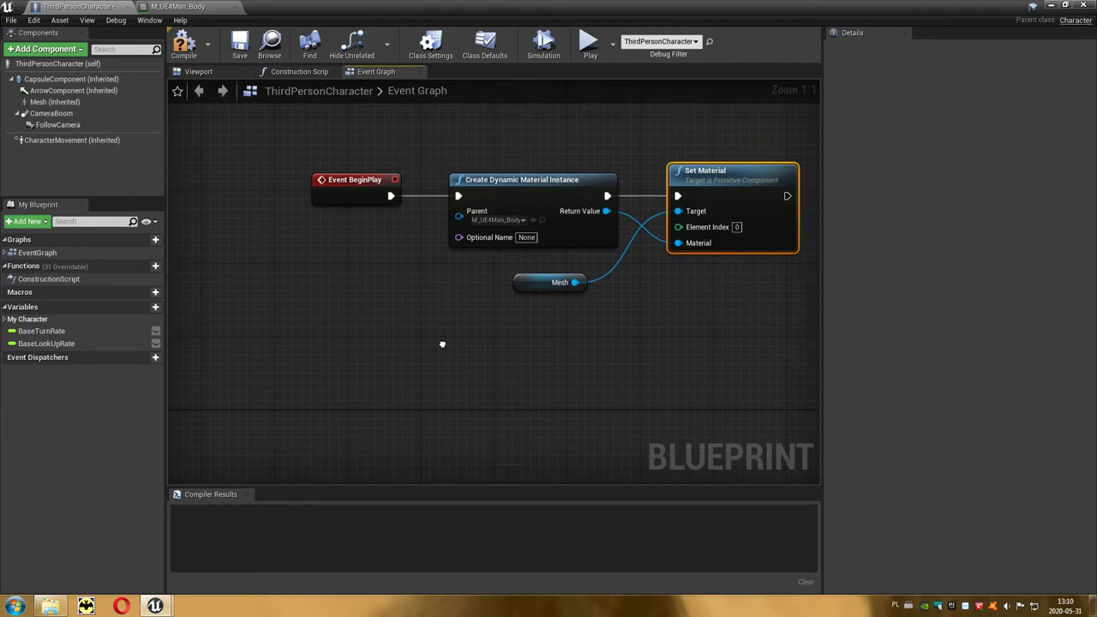
{"action": "right_click", "coordinate": [349, 348]}
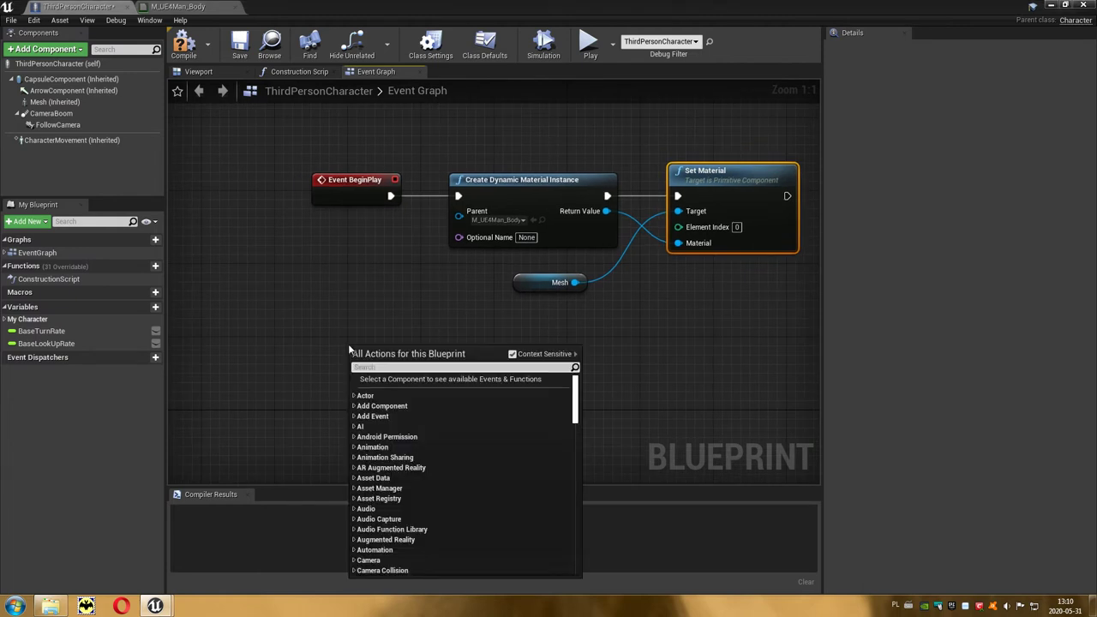
{"action": "type", "text": "1"}
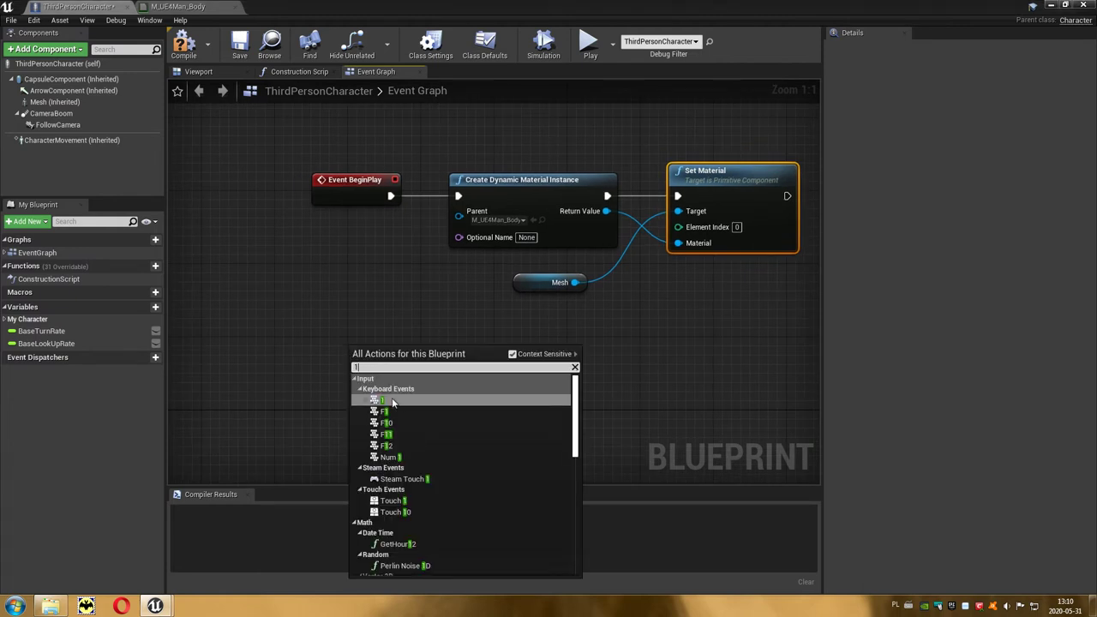
{"action": "left_click", "coordinate": [391, 399]}
{"action": "left_click_drag", "start_coordinate": [364, 356], "coordinate": [335, 318]}
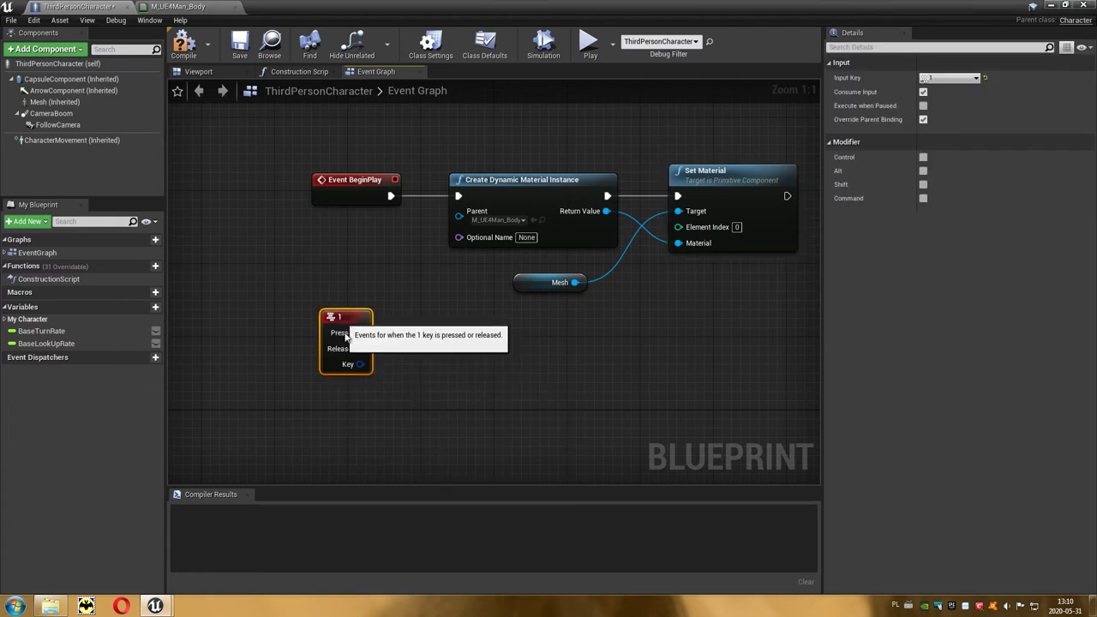
{"action": "right_click", "coordinate": [329, 410]}
{"action": "type", "text": "2"}
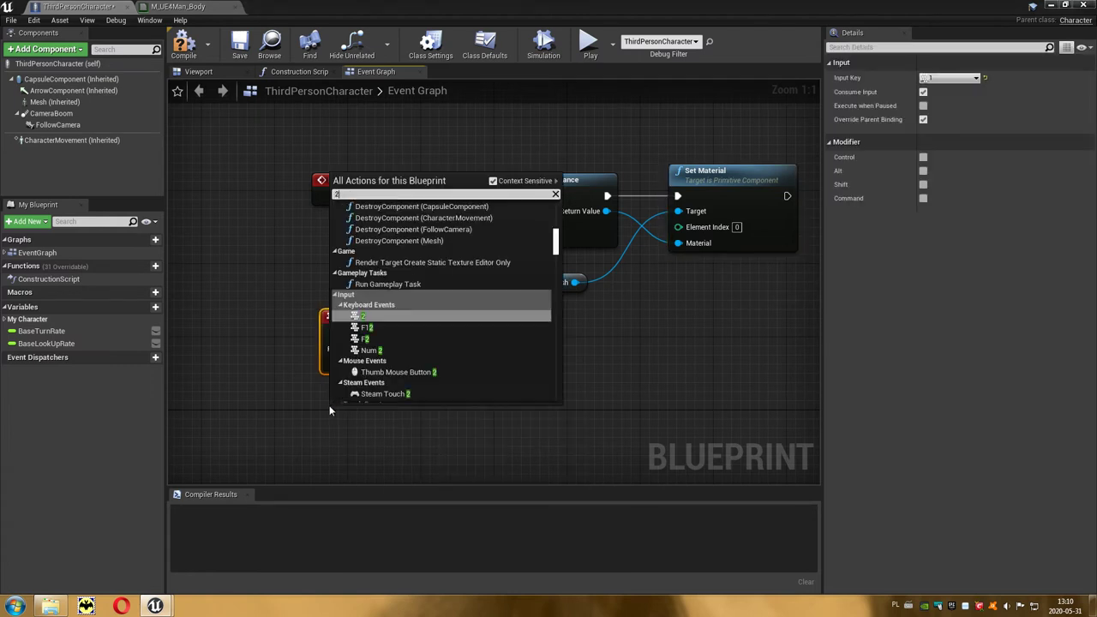
{"action": "left_click", "coordinate": [360, 316]}
{"action": "left_click_drag", "start_coordinate": [360, 418], "coordinate": [349, 401]}
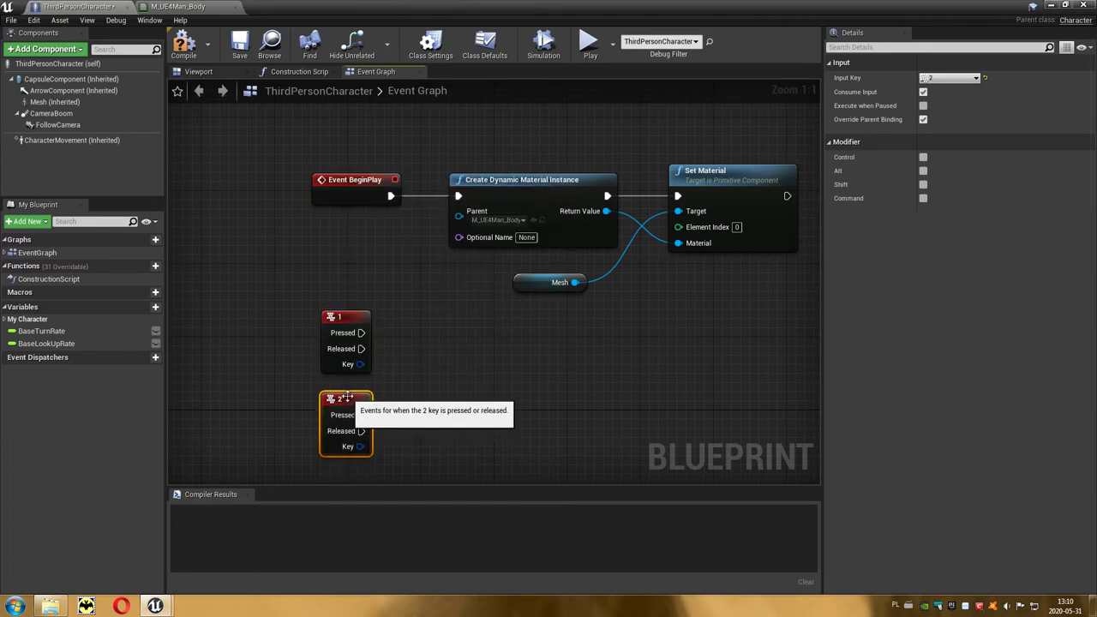
{"action": "right_click_drag", "start_coordinate": [465, 410], "coordinate": [447, 398]}
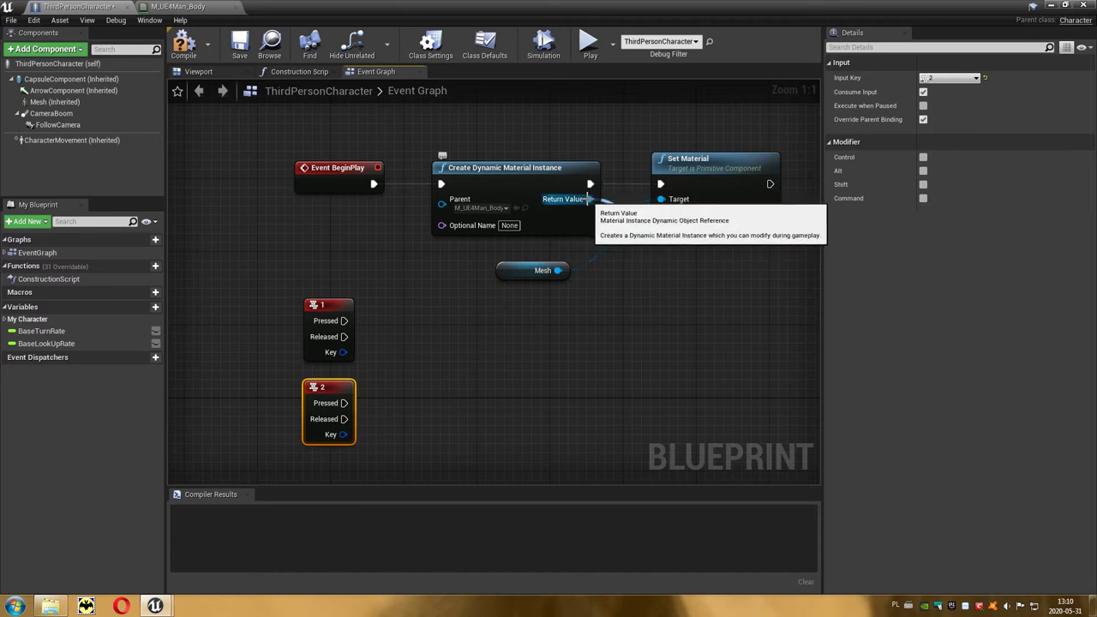
- Drive a Set Vector Parameter Value node on the dynamic material from 1 Pressed, and paste a copy
{"action": "left_click_drag", "start_coordinate": [588, 199], "coordinate": [585, 230]}
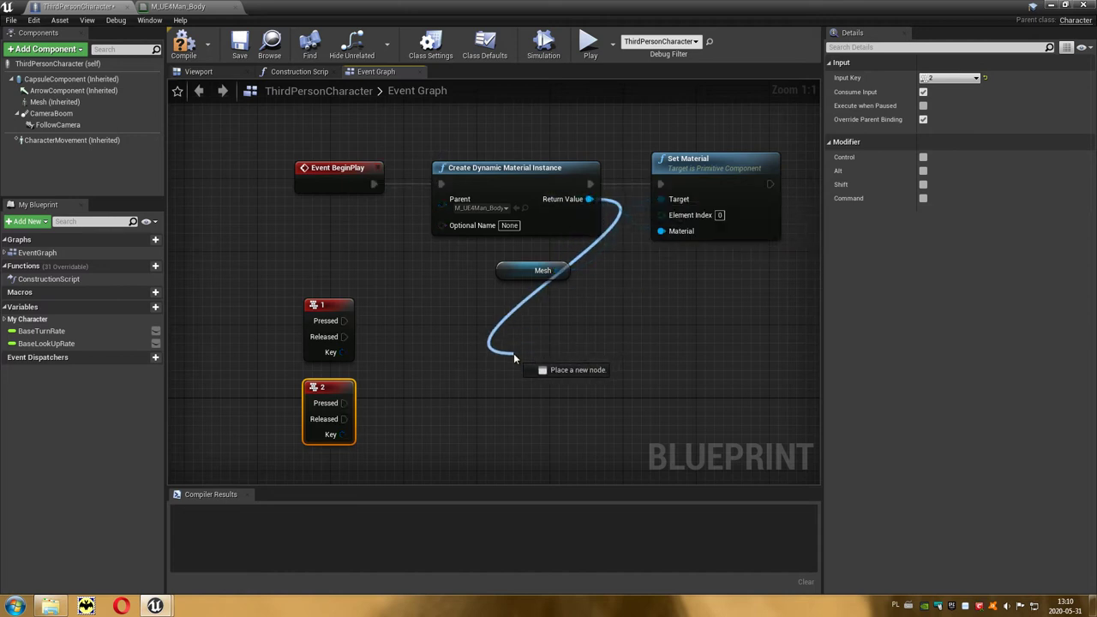
{"action": "left_click_drag", "start_coordinate": [556, 298], "coordinate": [513, 353]}
{"action": "type", "text": "color"}
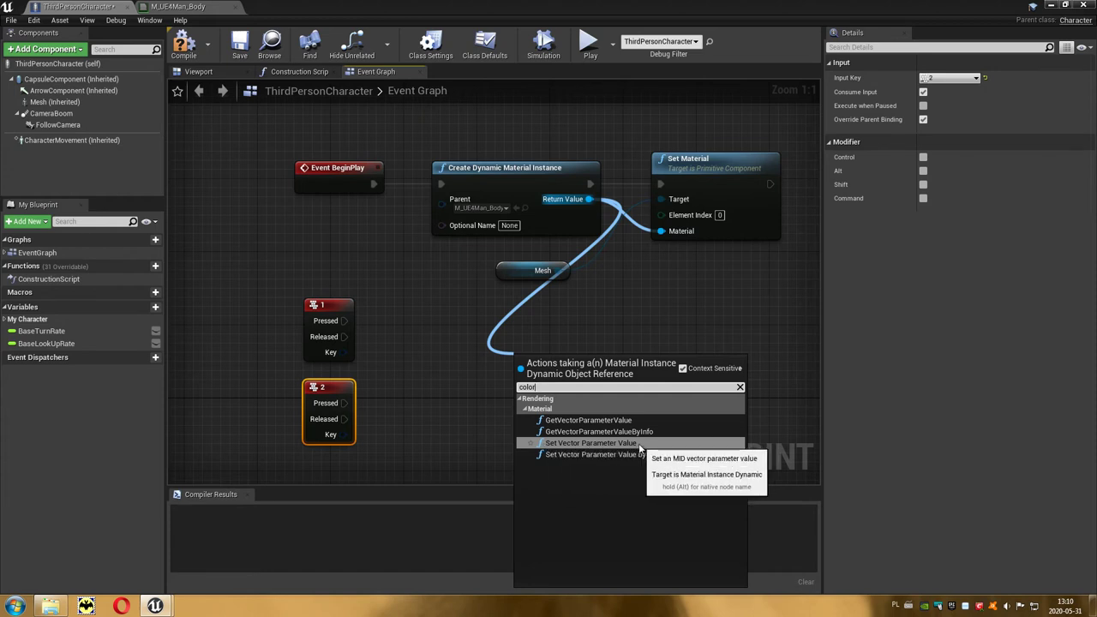
{"action": "left_click", "coordinate": [640, 447]}
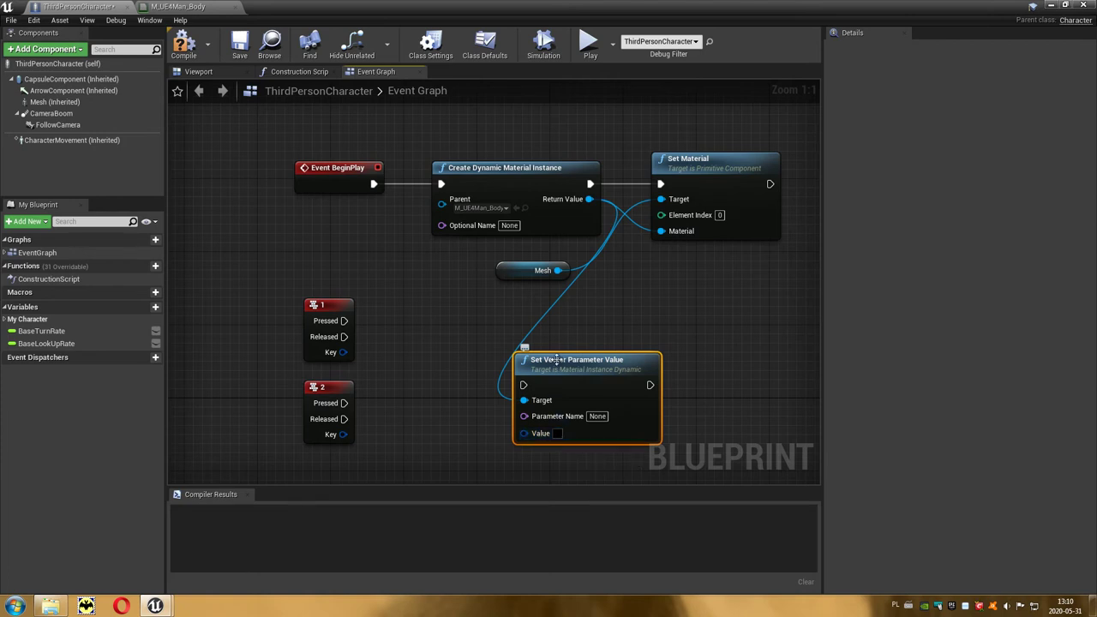
{"action": "left_click_drag", "start_coordinate": [552, 370], "coordinate": [469, 305]}
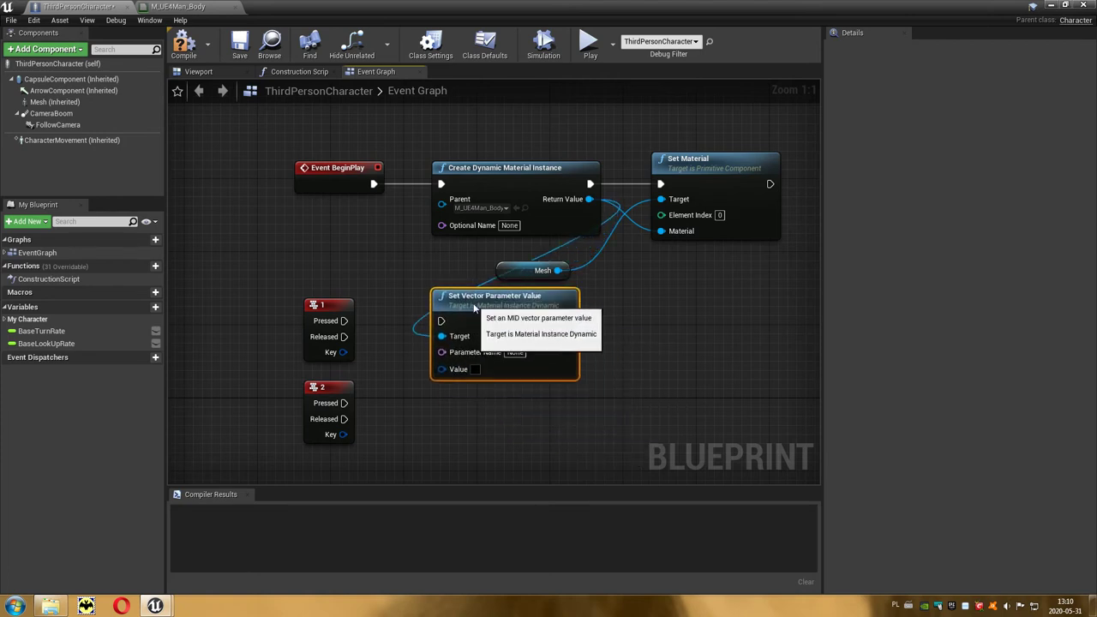
{"action": "left_click_drag", "start_coordinate": [342, 321], "coordinate": [367, 324]}
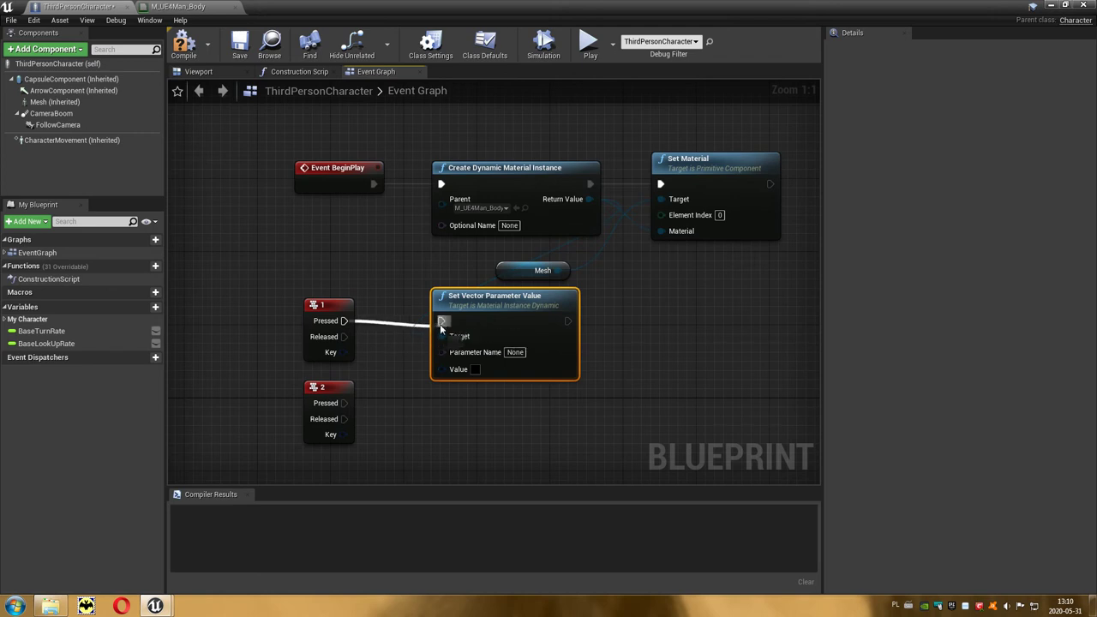
{"action": "left_click_drag", "start_coordinate": [444, 324], "coordinate": [442, 321]}
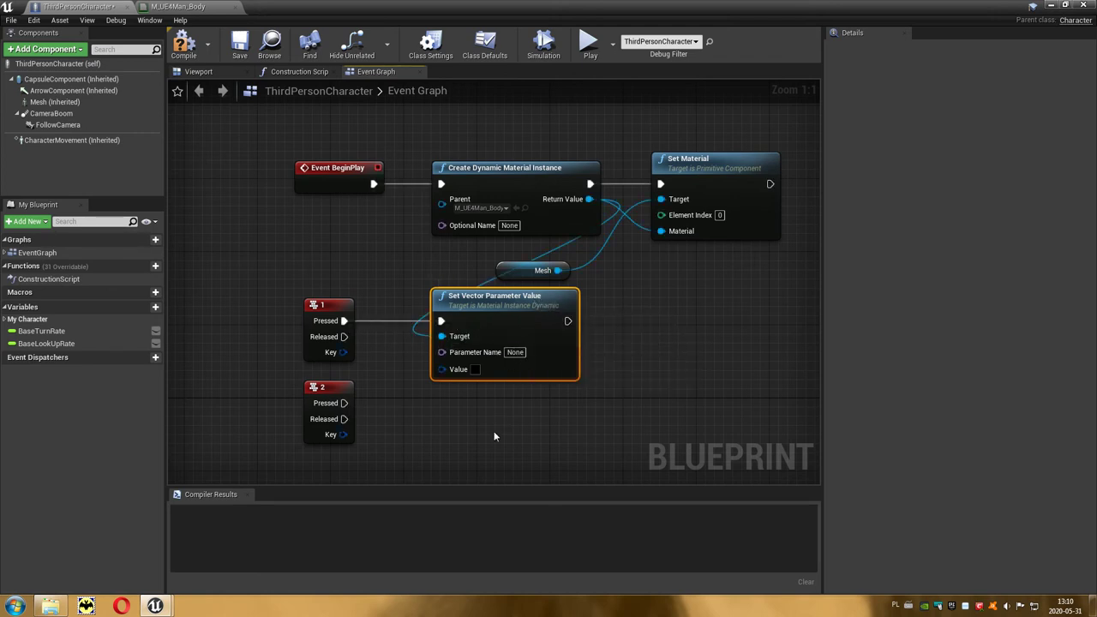
{"action": "key", "text": "ctrl+v"}
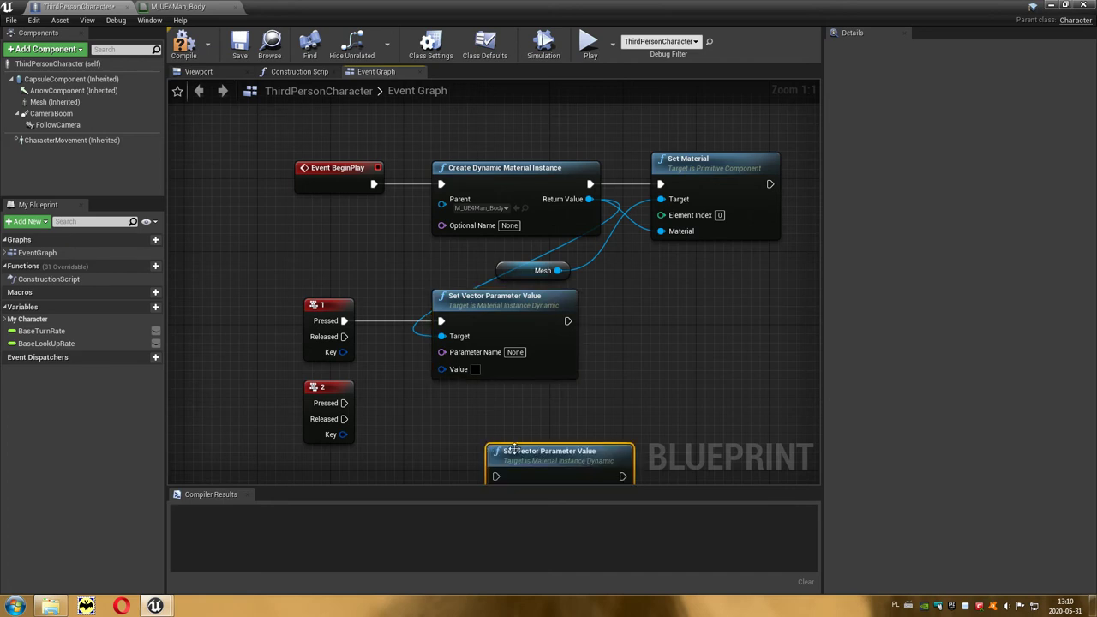
- Place the copied node beside the 2 key event, wire its Pressed, and target the dynamic material
{"action": "left_click_drag", "start_coordinate": [512, 452], "coordinate": [463, 397]}
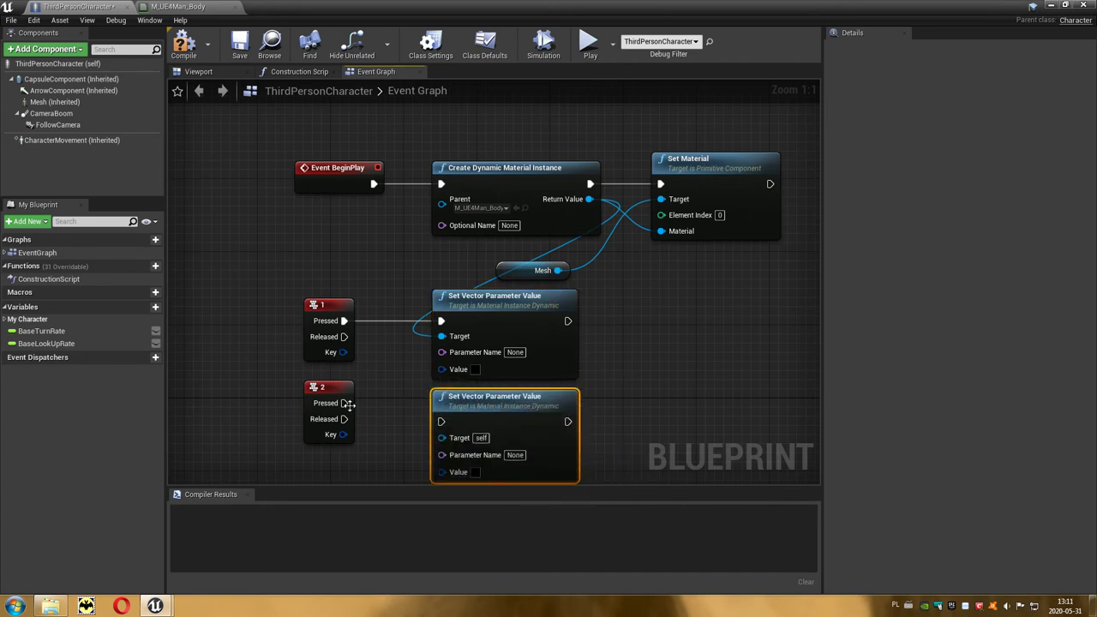
{"action": "mouse_move", "coordinate": [343, 402]}
{"action": "left_mouse_down"}
{"action": "mouse_move", "coordinate": [435, 431]}
{"action": "mouse_move", "coordinate": [482, 386]}
{"action": "mouse_move", "coordinate": [593, 202]}
{"action": "left_mouse_up"}
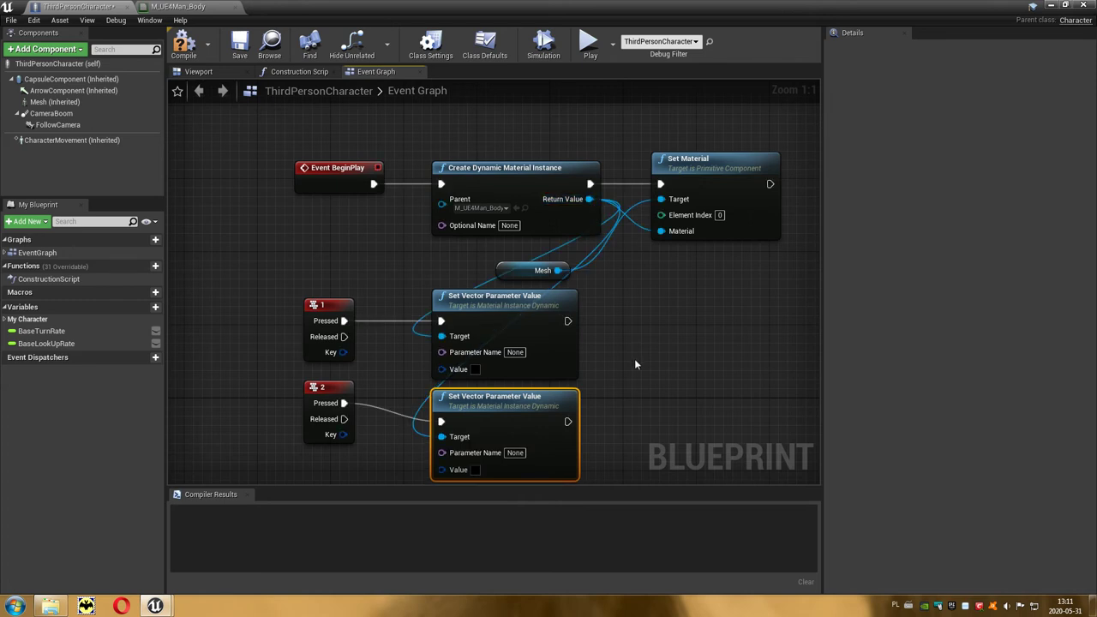
{"action": "right_click_drag", "start_coordinate": [647, 381], "coordinate": [620, 332]}
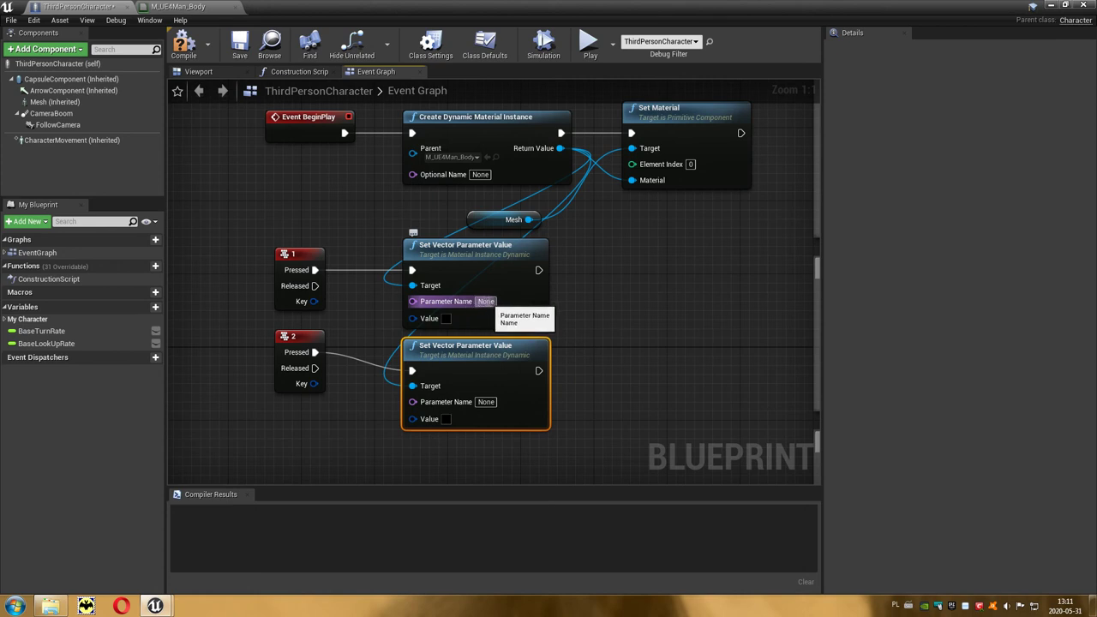
- Copy the BodyColor parameter name from the M_UE4Man_Body material
{"action": "left_click", "coordinate": [484, 300]}
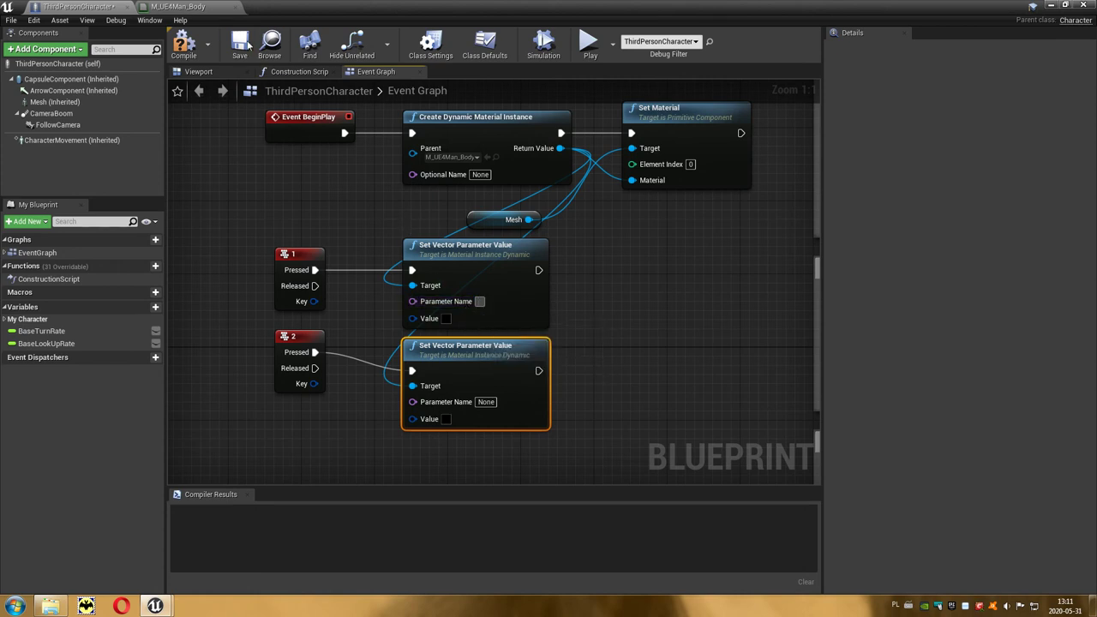
{"action": "left_click", "coordinate": [195, 6]}
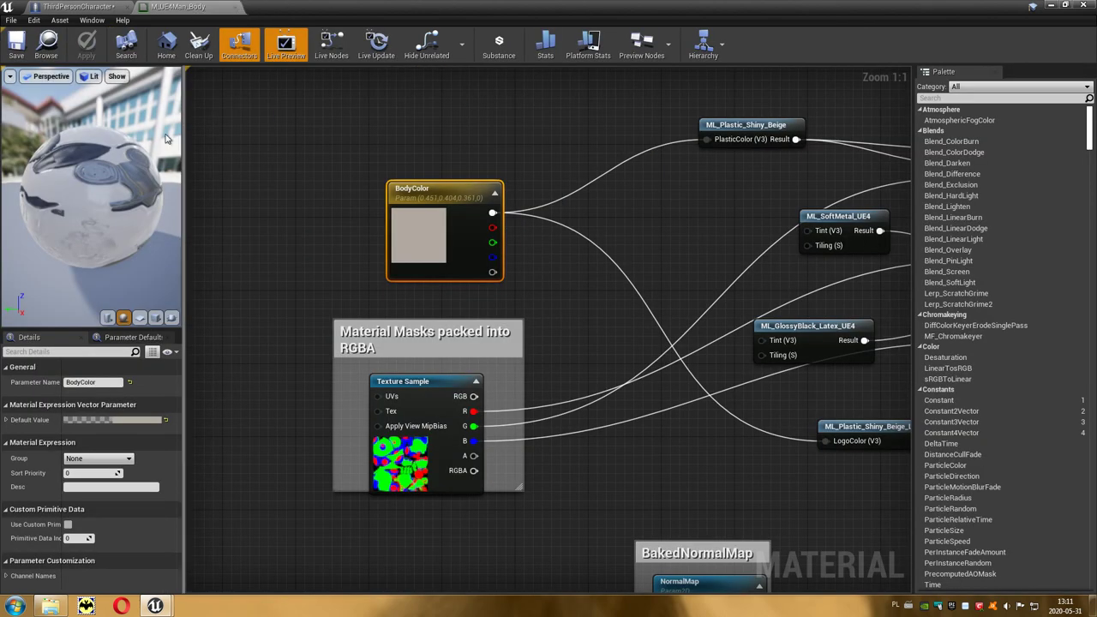
{"action": "left_click", "coordinate": [86, 382]}
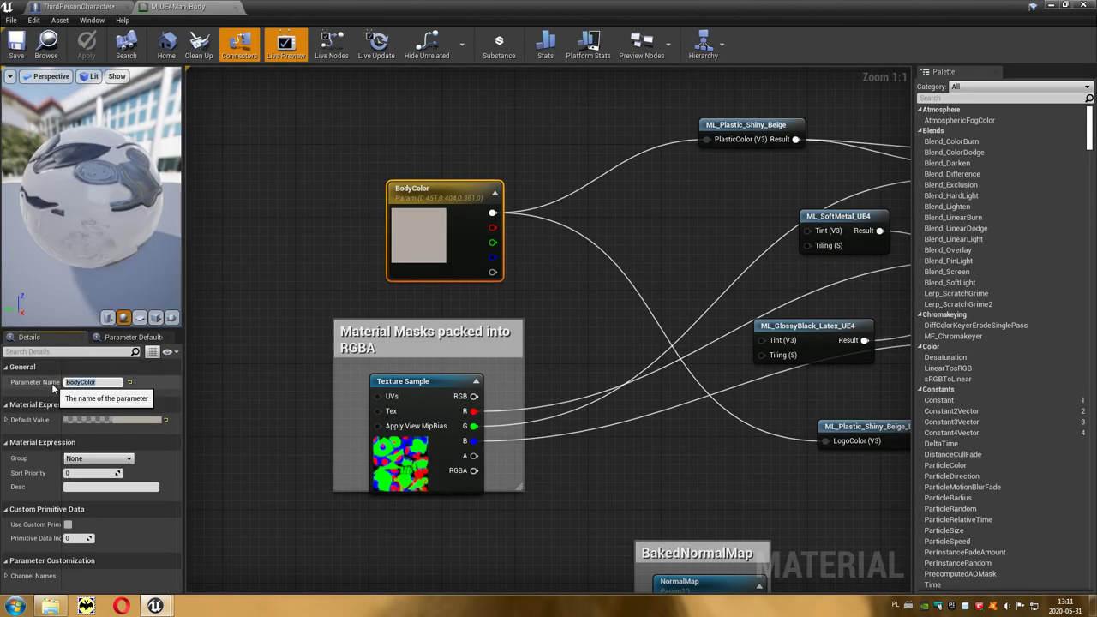
{"action": "left_click_drag", "start_coordinate": [86, 257], "coordinate": [61, 208]}
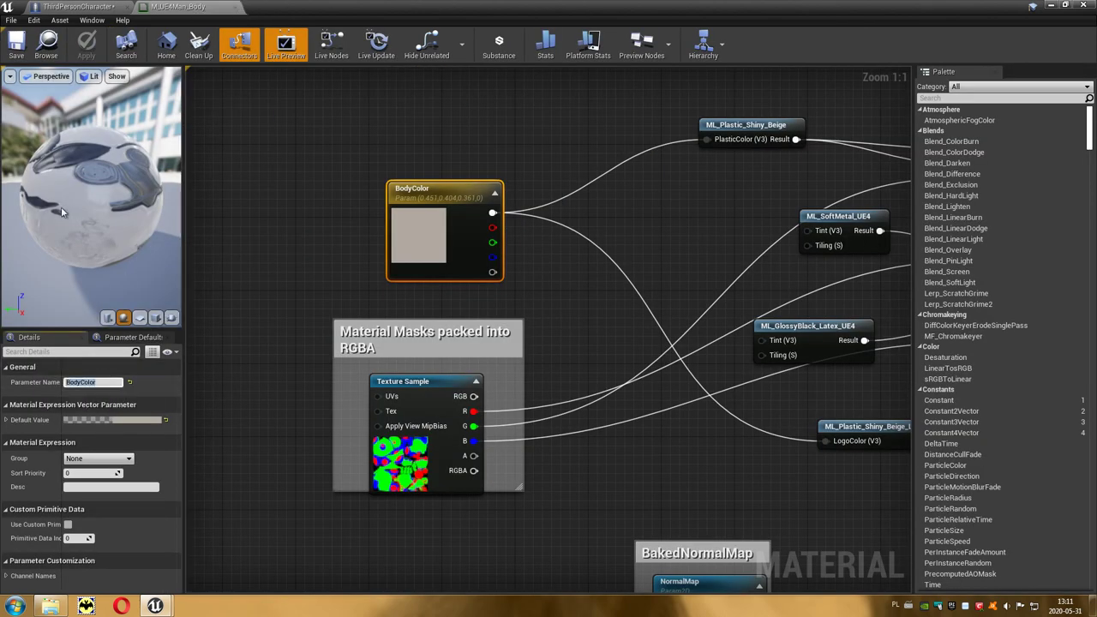
{"action": "left_click", "coordinate": [82, 7]}
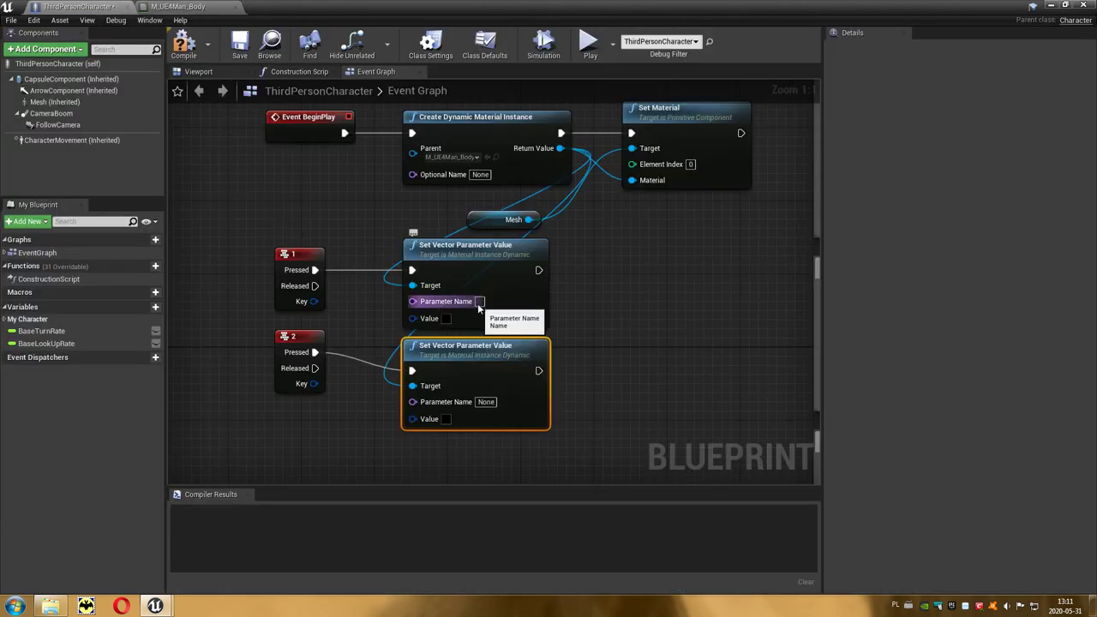
- Paste BodyColor into both nodes' Parameter Name fields and bring up the lower node's Value colour picker
{"action": "type", "text": "BodyColor"}
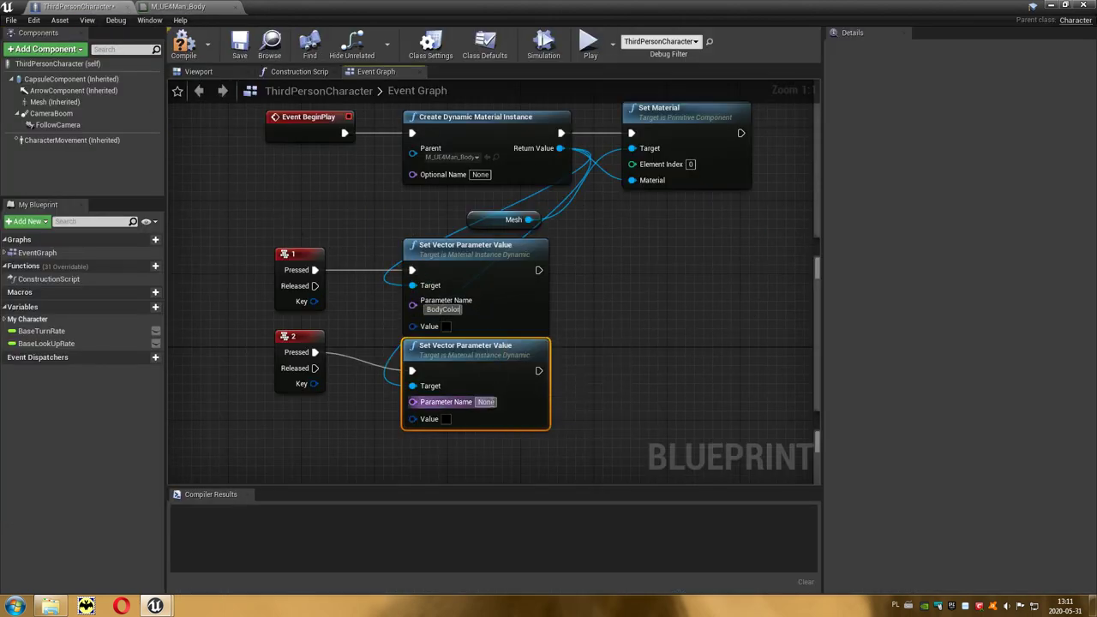
{"action": "left_click", "coordinate": [486, 402]}
{"action": "key", "text": "ctrl+v"}
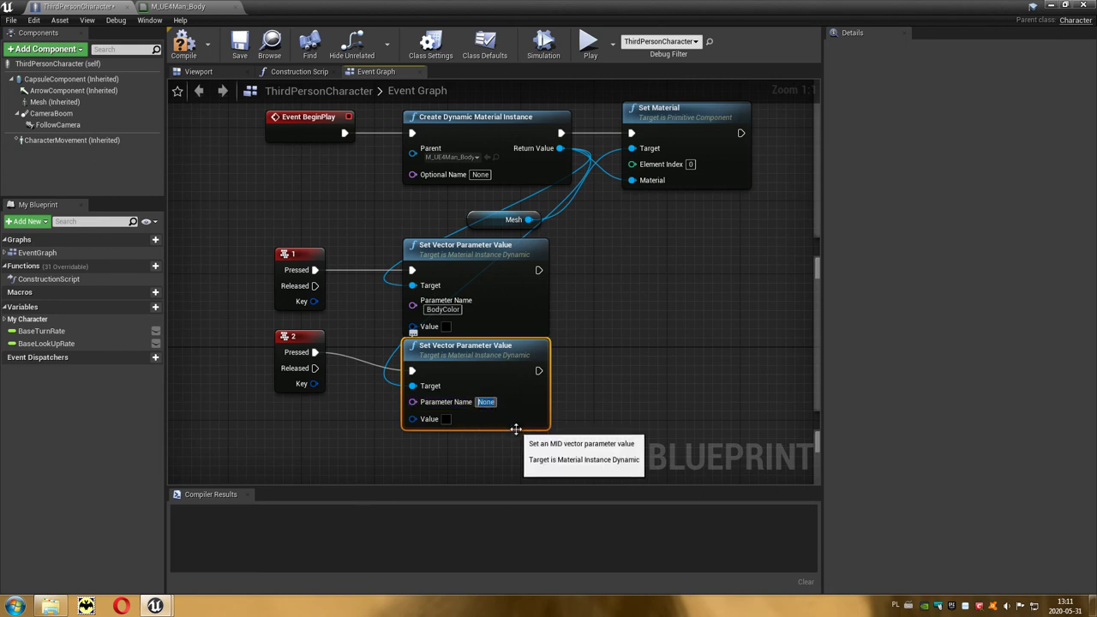
{"action": "left_click_drag", "start_coordinate": [489, 357], "coordinate": [489, 366]}
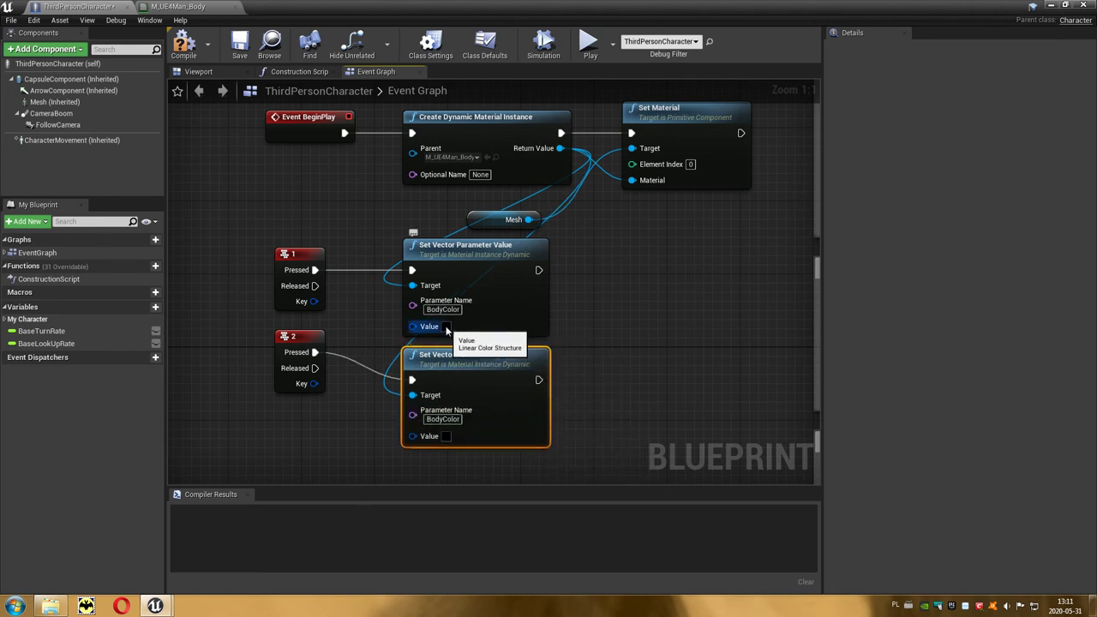
{"action": "left_click", "coordinate": [445, 436]}
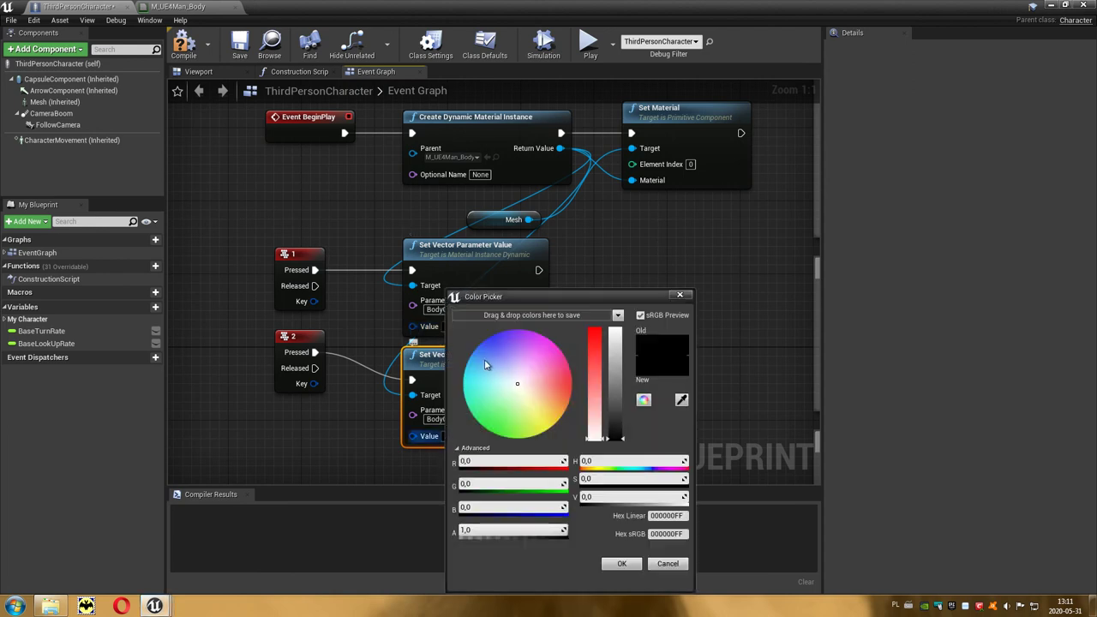
- Make the key 2 node's Value blue (sRGB 3465BBFF) and minimize the Blueprint editor
{"action": "left_click_drag", "start_coordinate": [485, 365], "coordinate": [484, 349]}
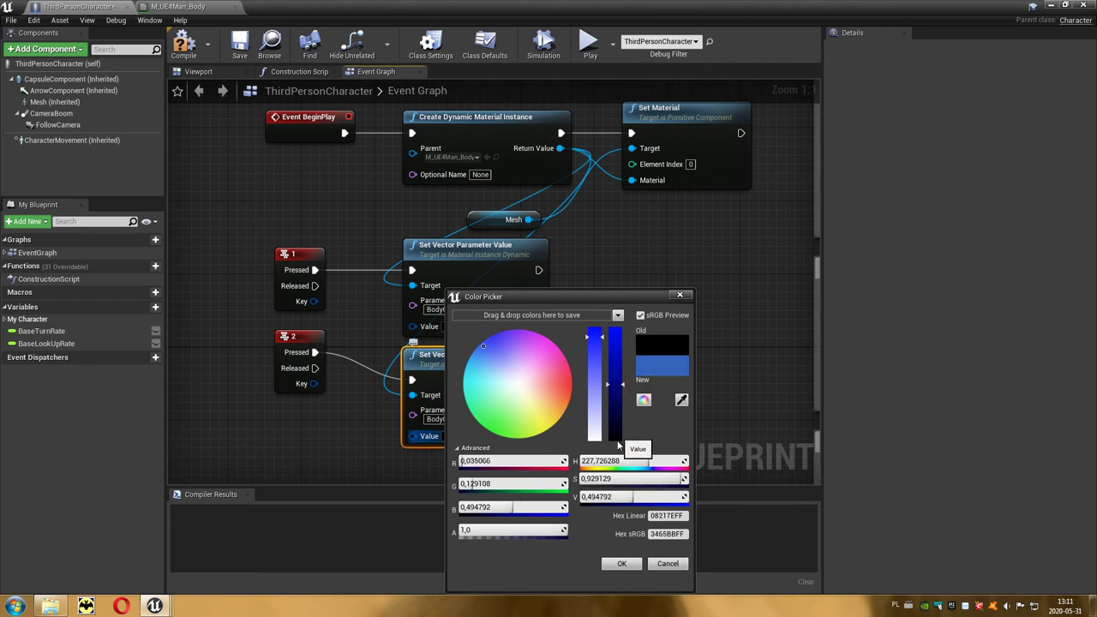
{"action": "left_click", "coordinate": [619, 564]}
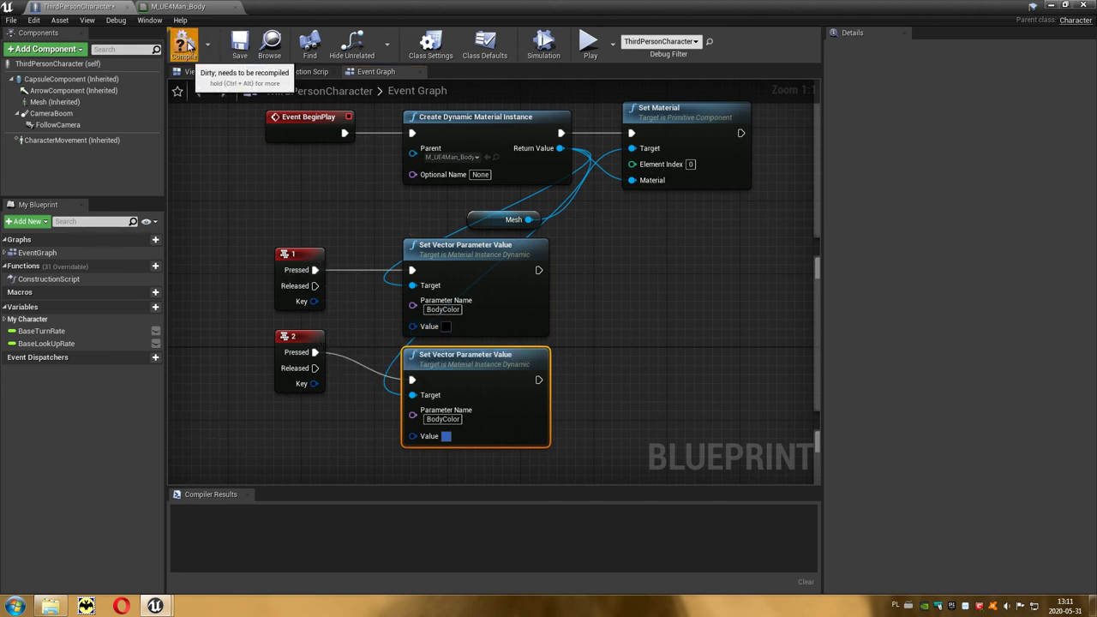
{"action": "left_click", "coordinate": [1056, 6]}
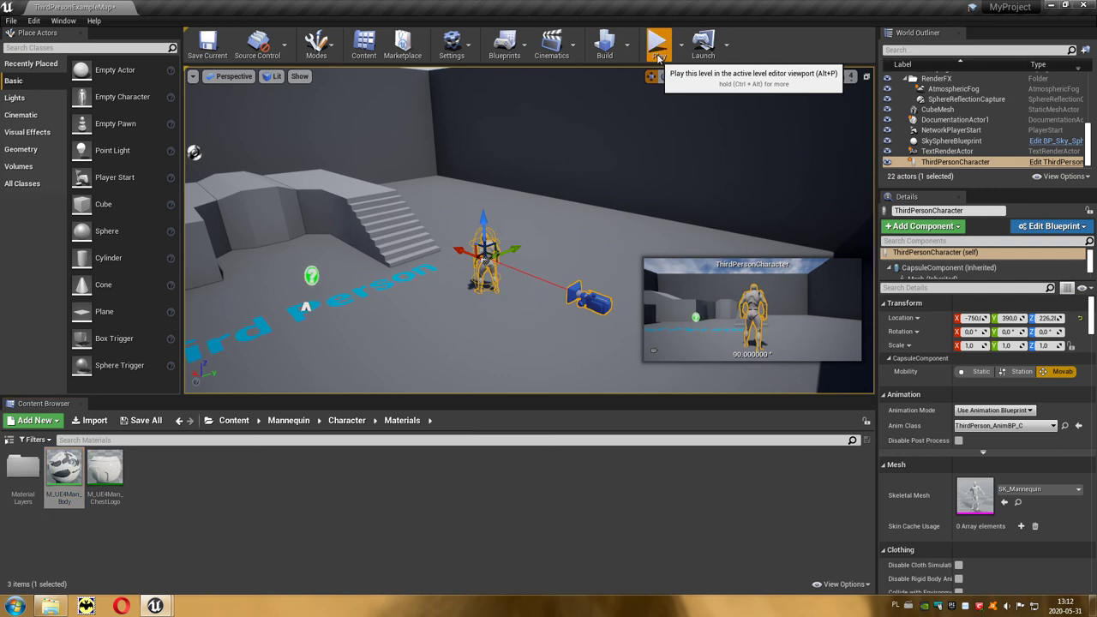
- Play the level, run the mannequin forward past the stairs, then stop the session
{"action": "left_click", "coordinate": [659, 58]}
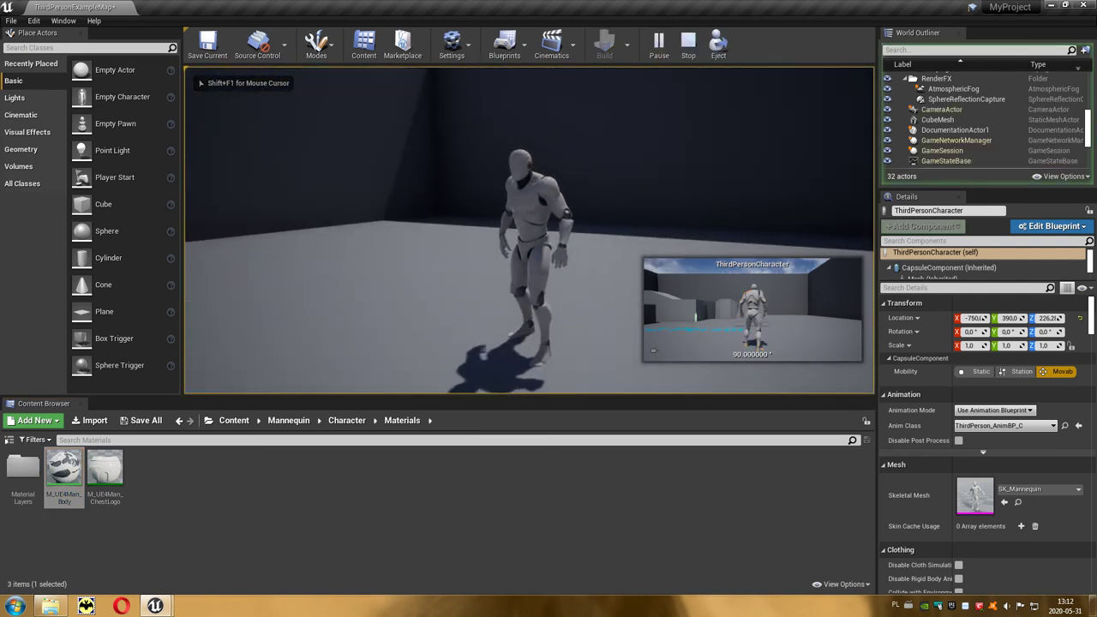
{"action": "key", "text": "w"}
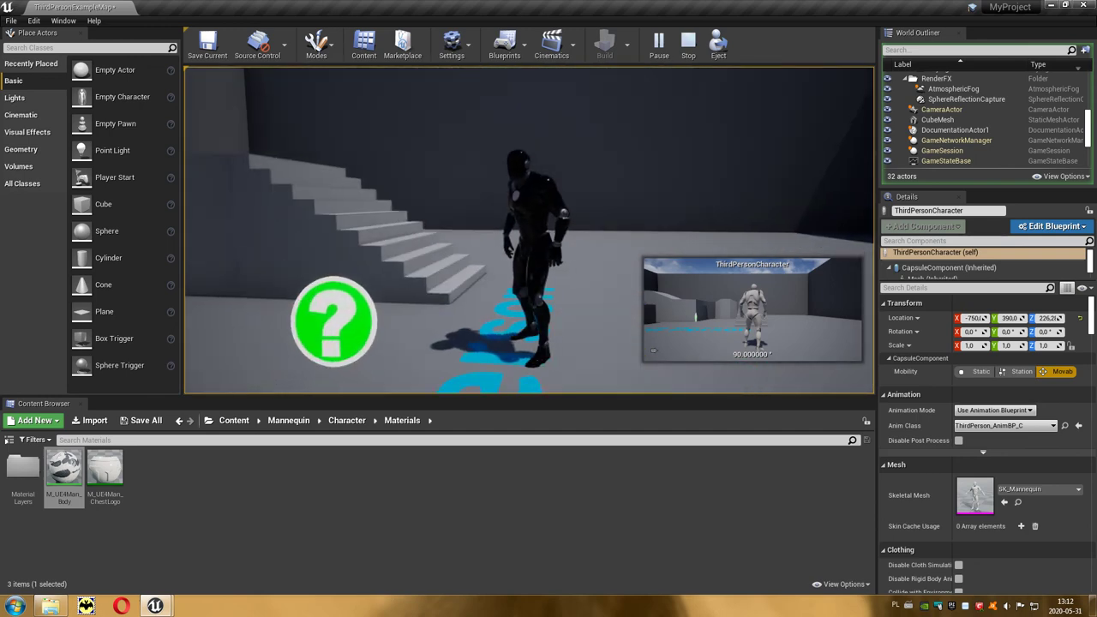
{"action": "key", "text": "w"}
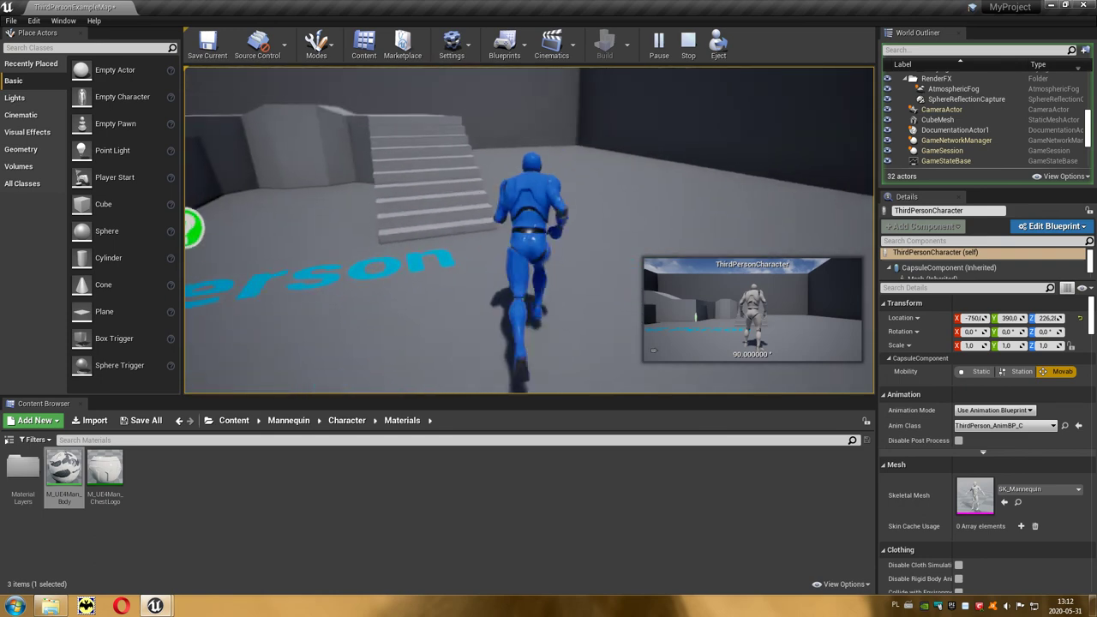
{"action": "key", "text": "Escape"}
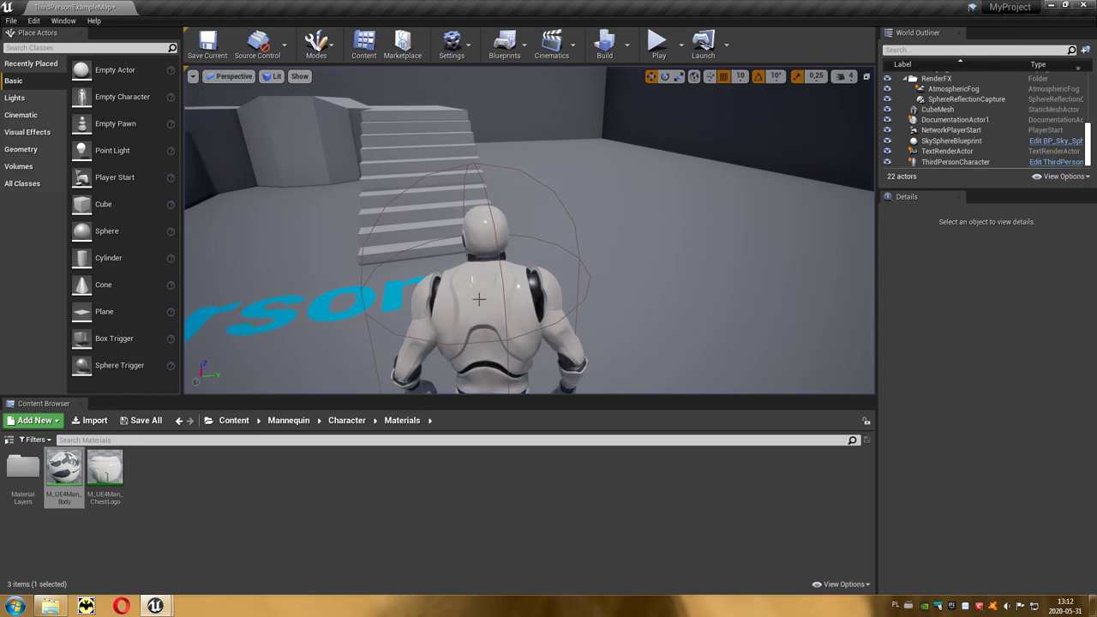
- Play again and recolour the mannequin blue, then back to black
{"action": "left_click", "coordinate": [656, 52]}
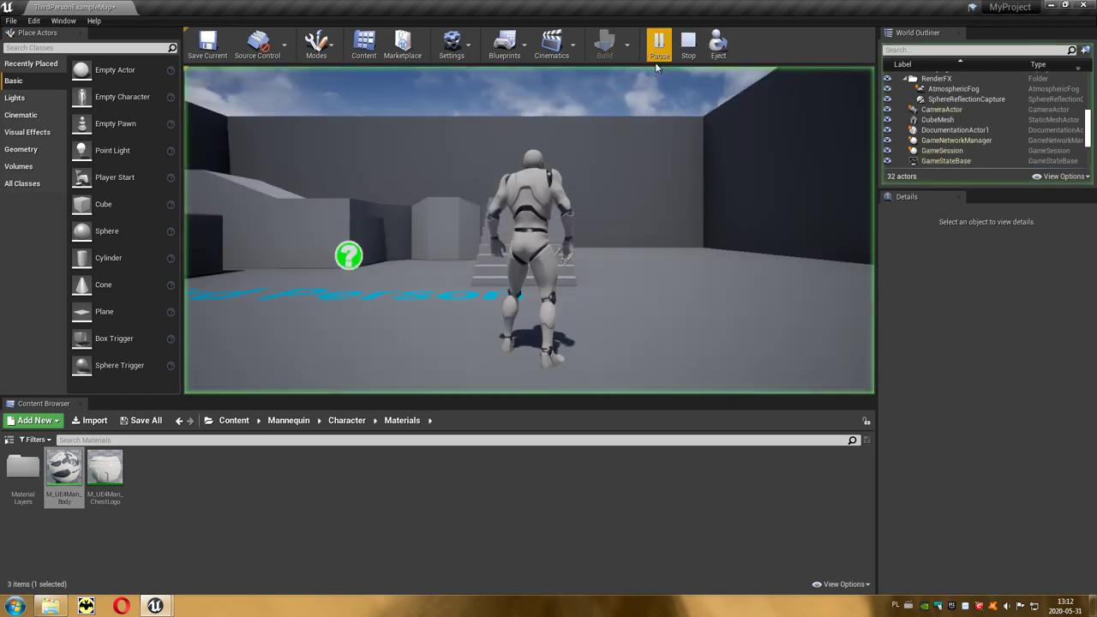
{"action": "key", "text": "a"}
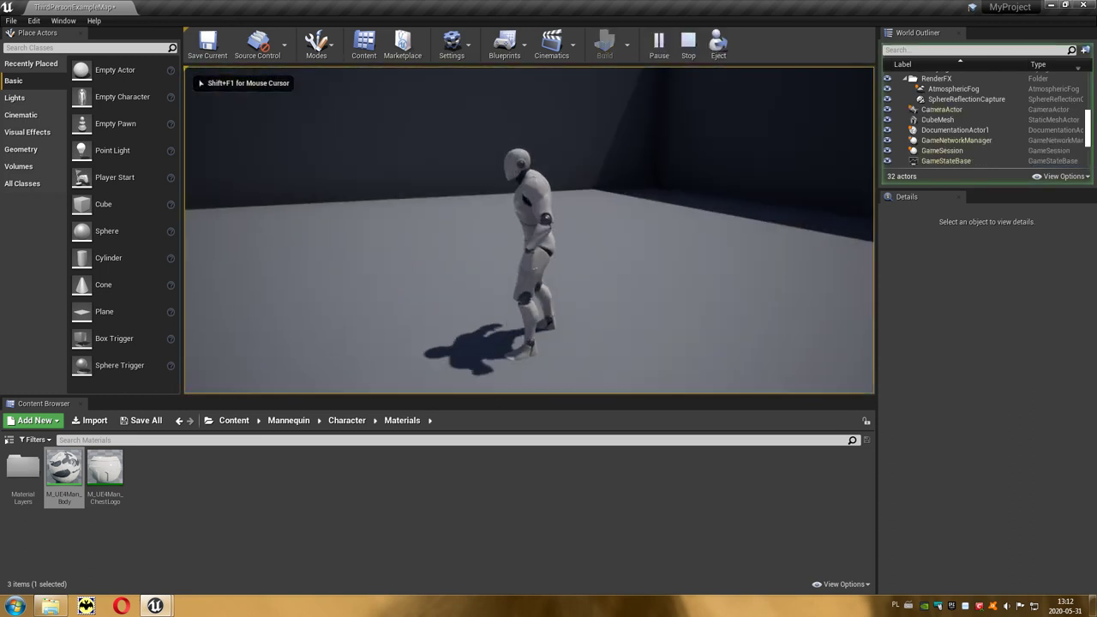
{"action": "key", "text": "s"}
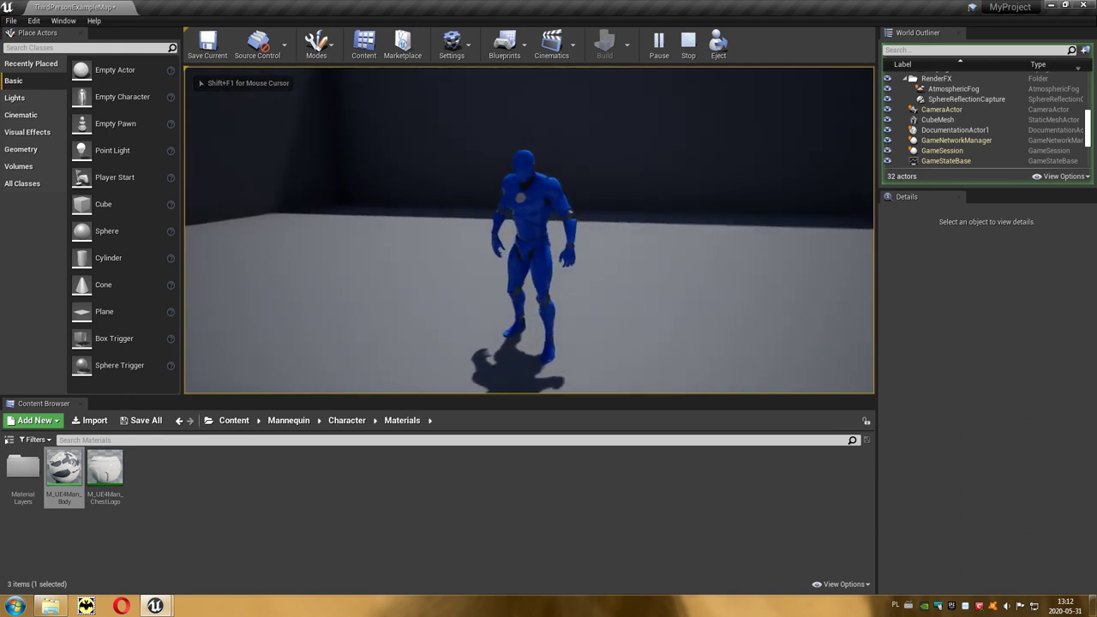
{"action": "key", "text": "d"}
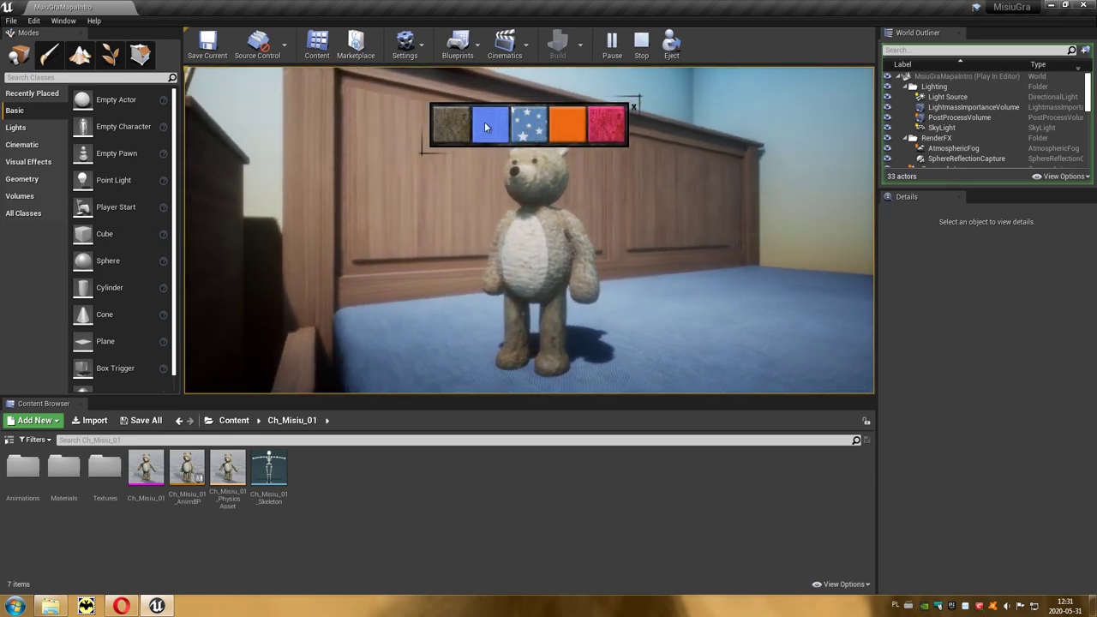
- Cycle the teddy bear through pink, starry blue and orange, ending on brown fur
{"action": "left_click", "coordinate": [604, 126]}
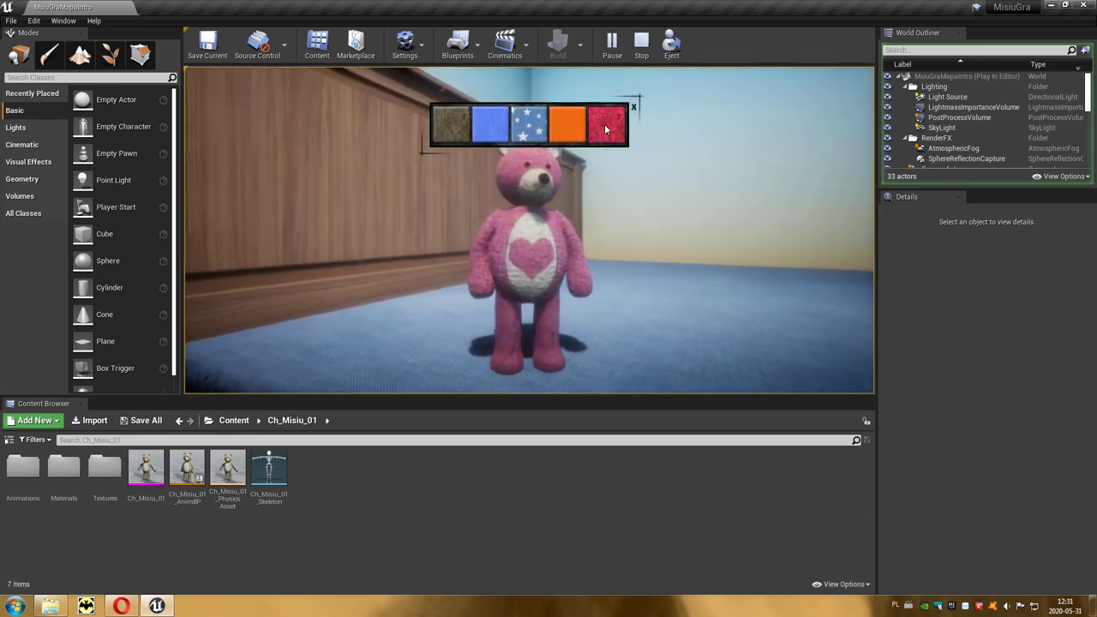
{"action": "left_click", "coordinate": [531, 133]}
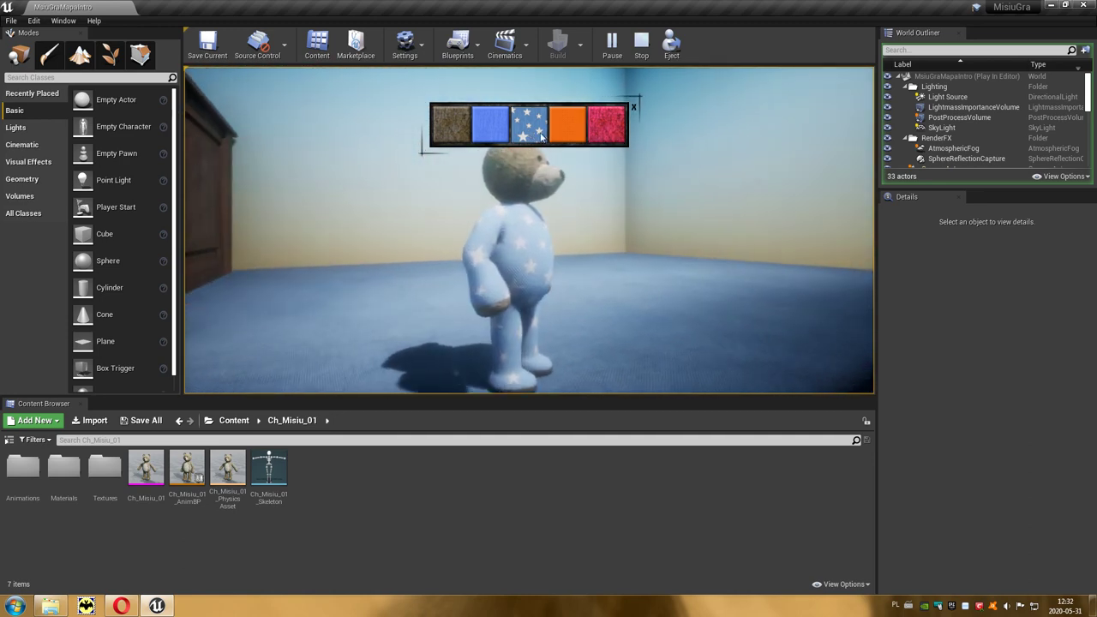
{"action": "left_click", "coordinate": [571, 133]}
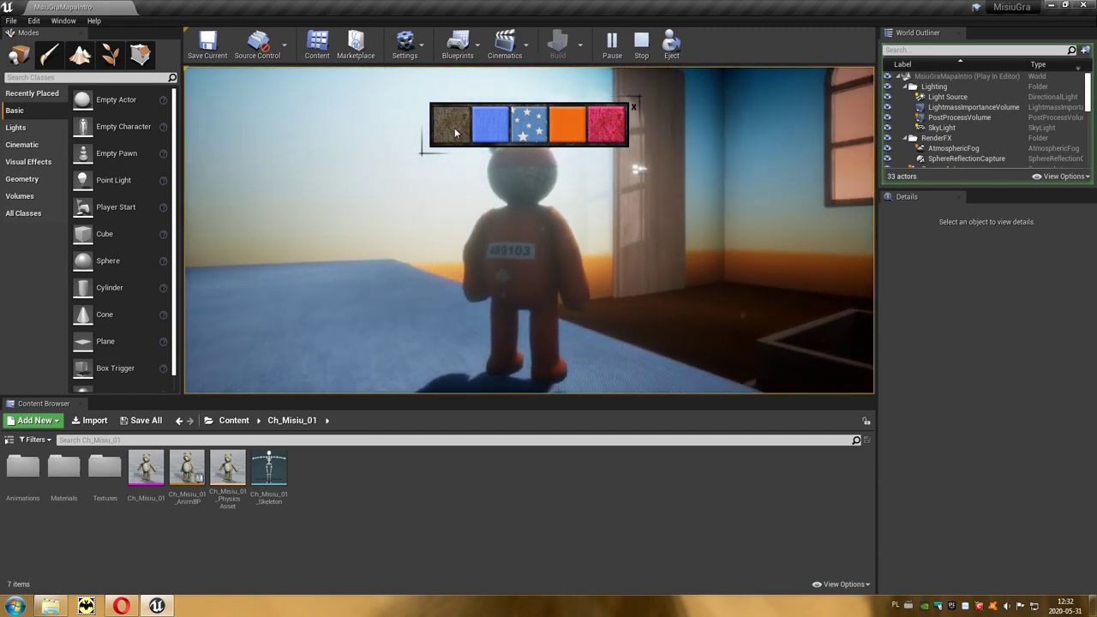
{"action": "left_click", "coordinate": [454, 127]}
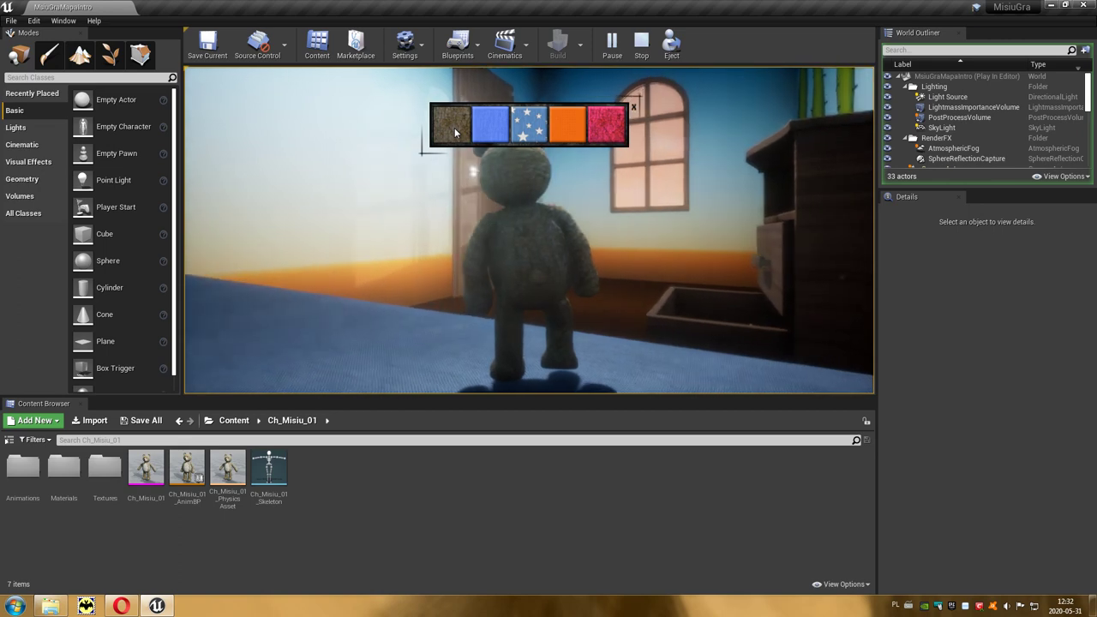